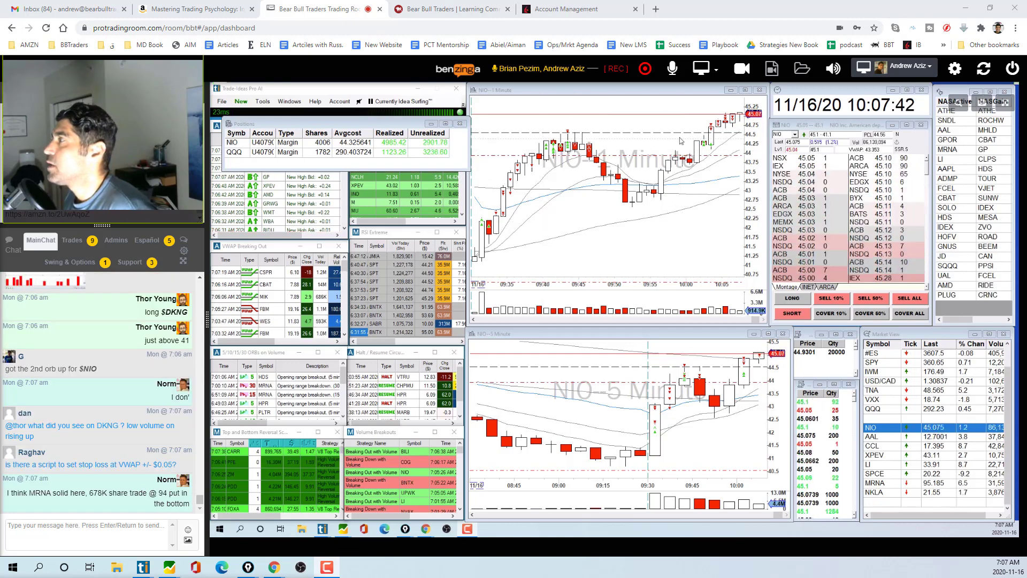
Mark the pre-09:30 base and the early high on NIO's 1-minute chart, then clear all sketches.
scroll(667, 121, "down", 2)
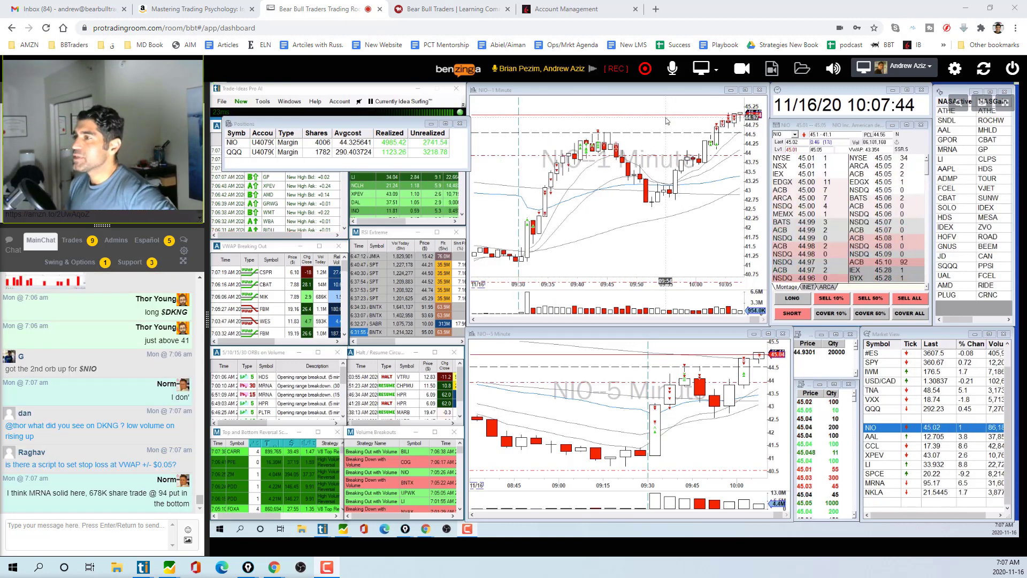
scroll(636, 124, "up", 1)
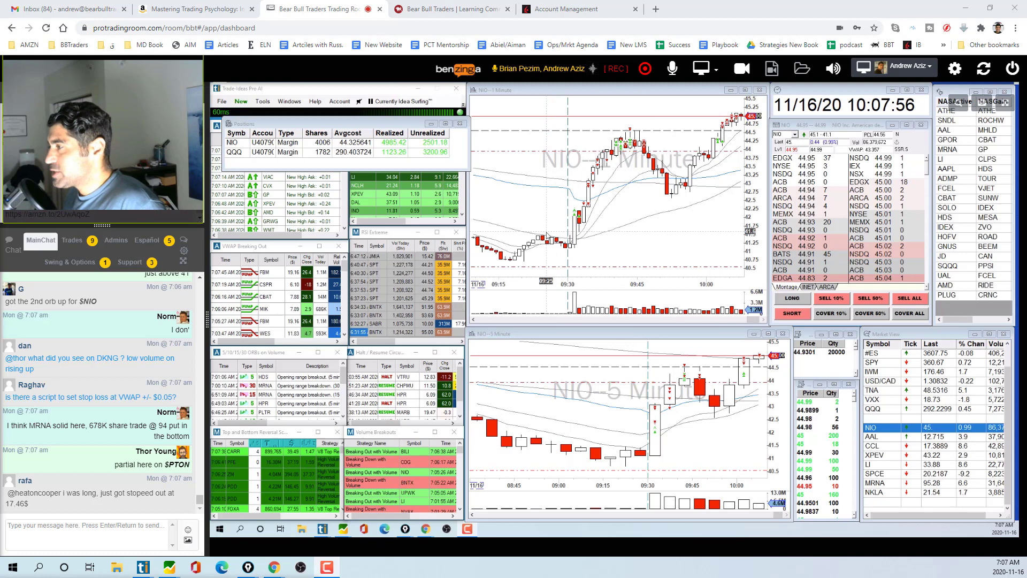
scroll(551, 230, "down", 3)
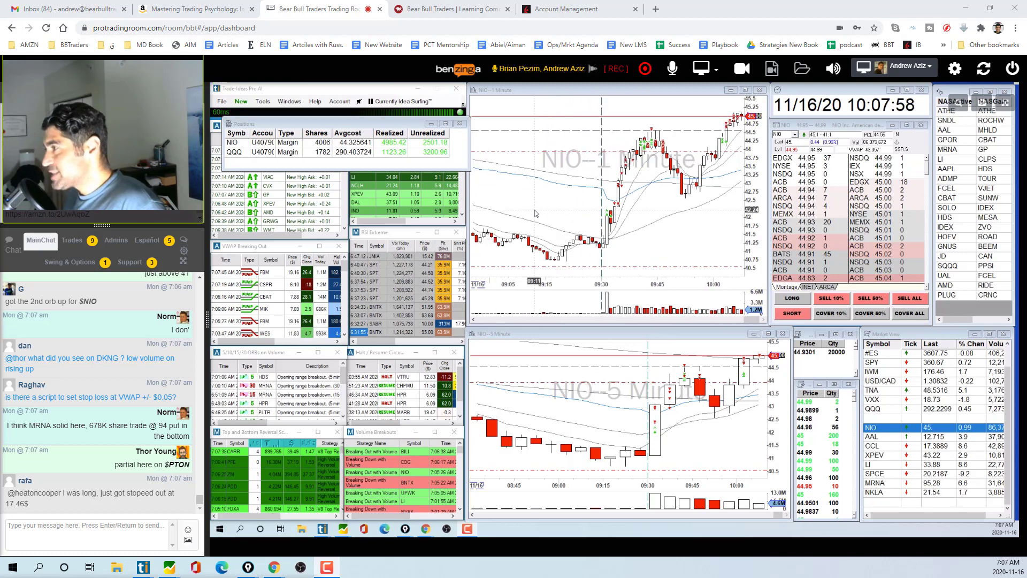
scroll(582, 257, "up", 2)
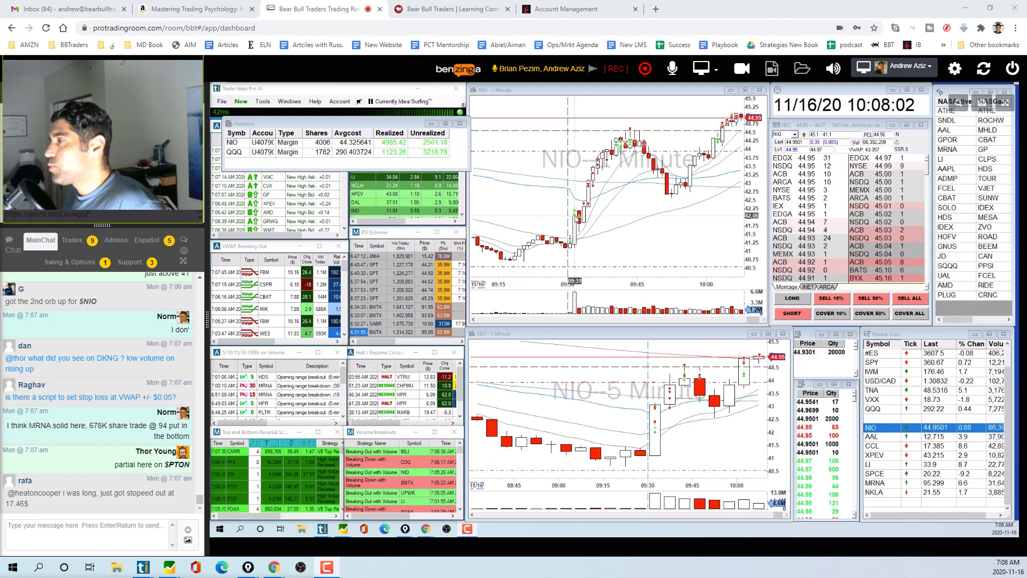
scroll(570, 235, "up", 1)
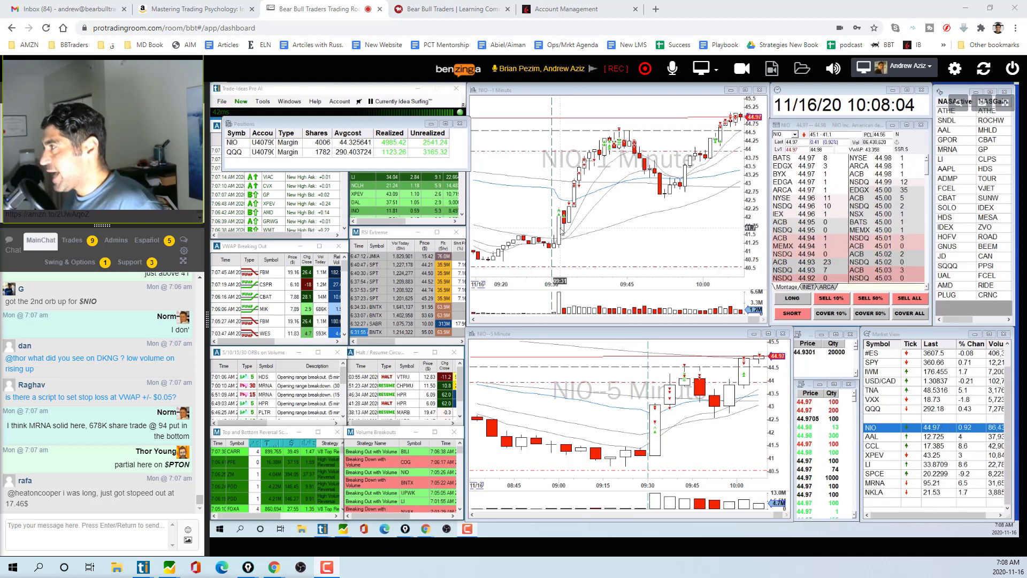
scroll(559, 230, "up", 1)
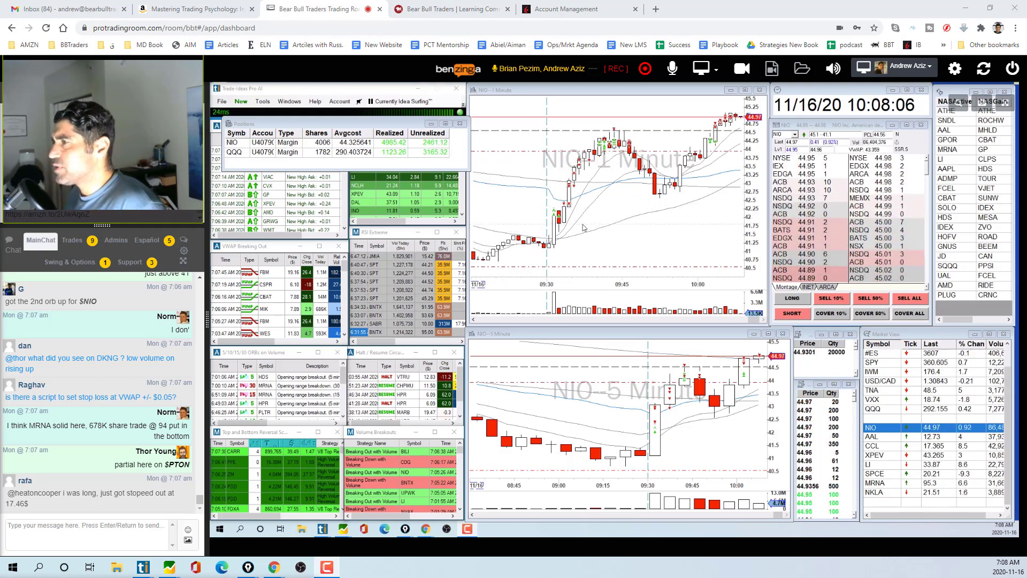
scroll(575, 216, "down", 1)
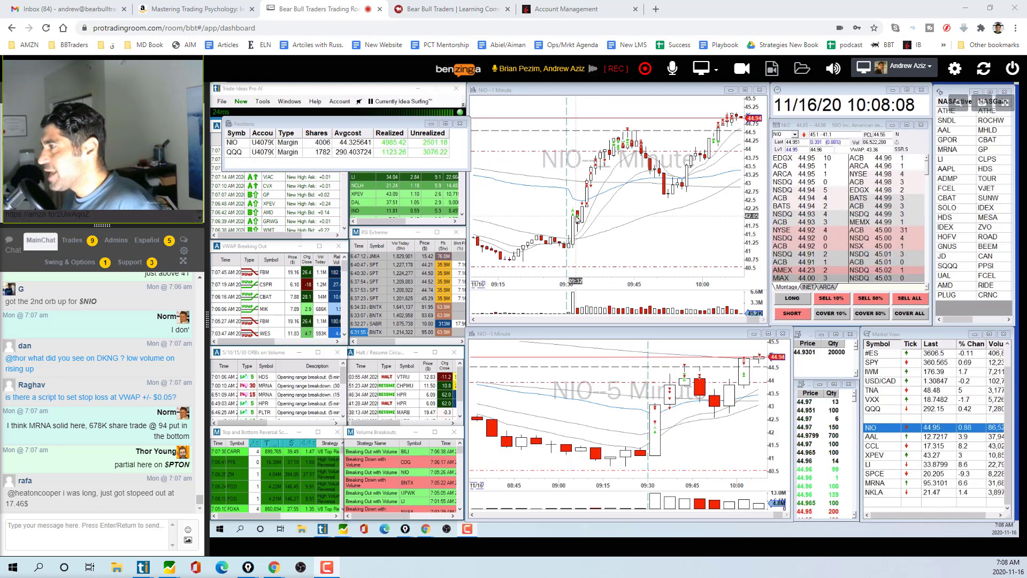
scroll(628, 339, "up", 1)
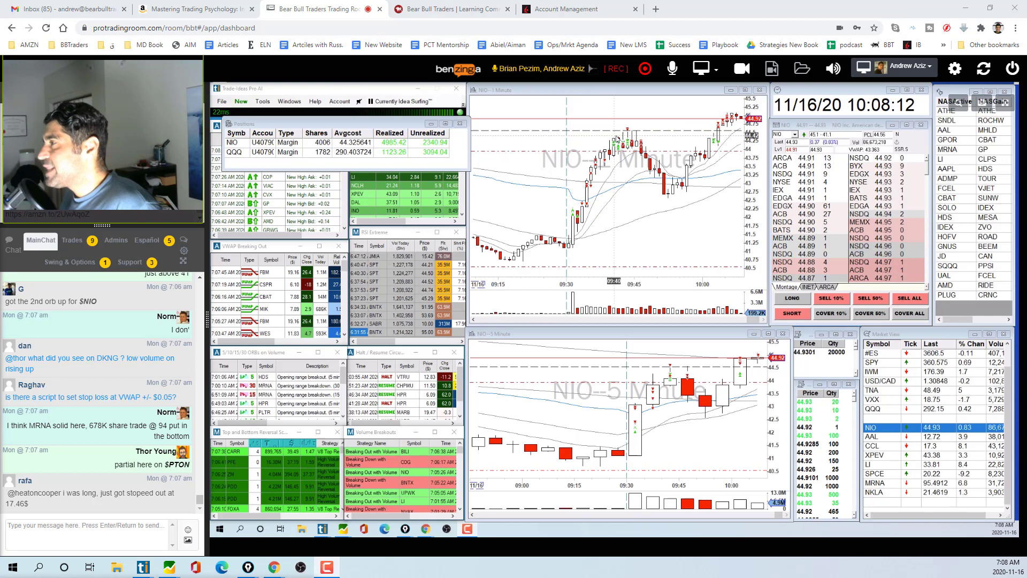
scroll(617, 130, "up", 1)
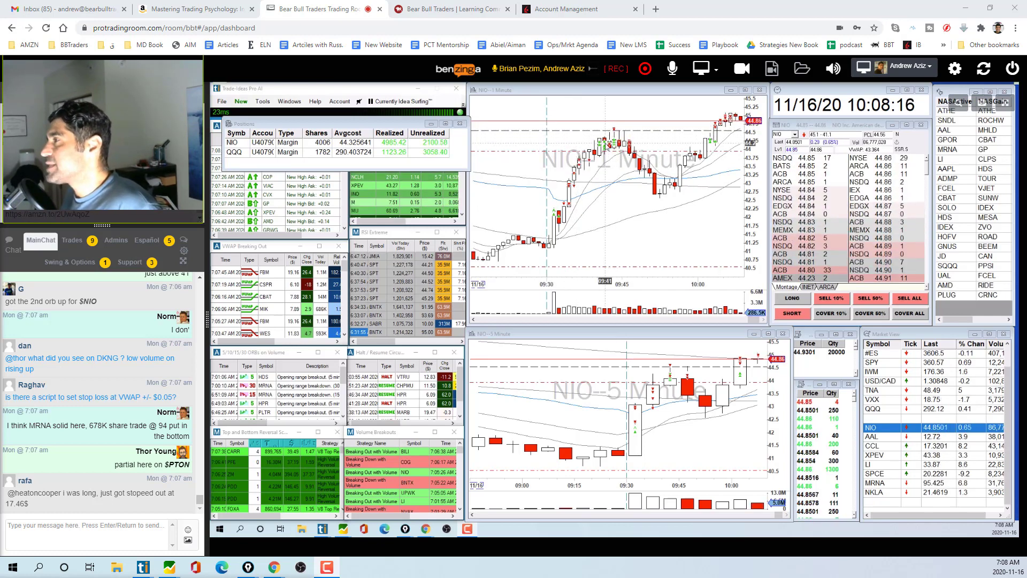
scroll(605, 130, "up", 1)
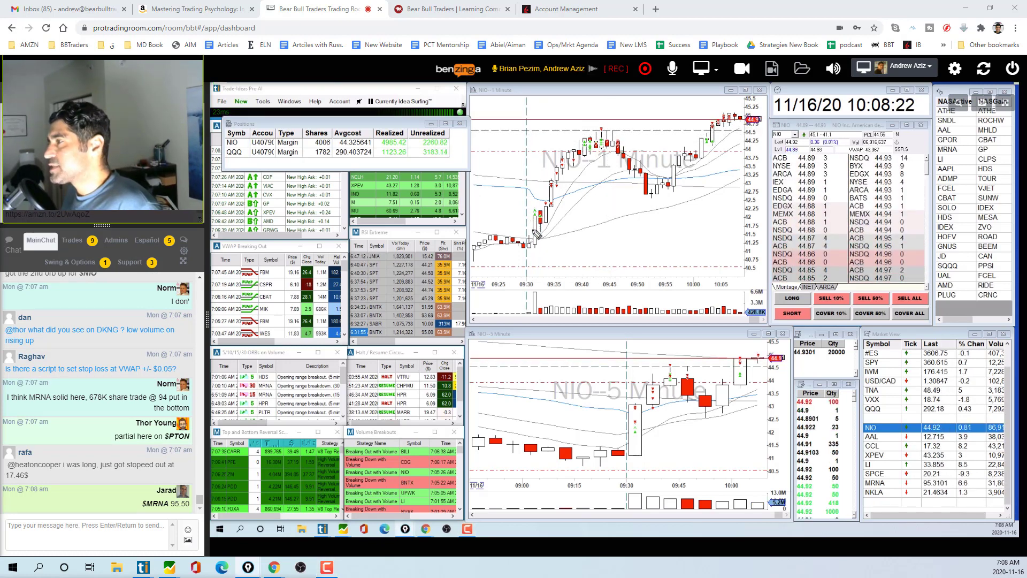
mouse_move(542, 234)
left_mouse_down()
mouse_move(497, 234)
mouse_move(540, 246)
mouse_move(535, 195)
mouse_move(556, 155)
mouse_move(540, 151)
left_mouse_up()
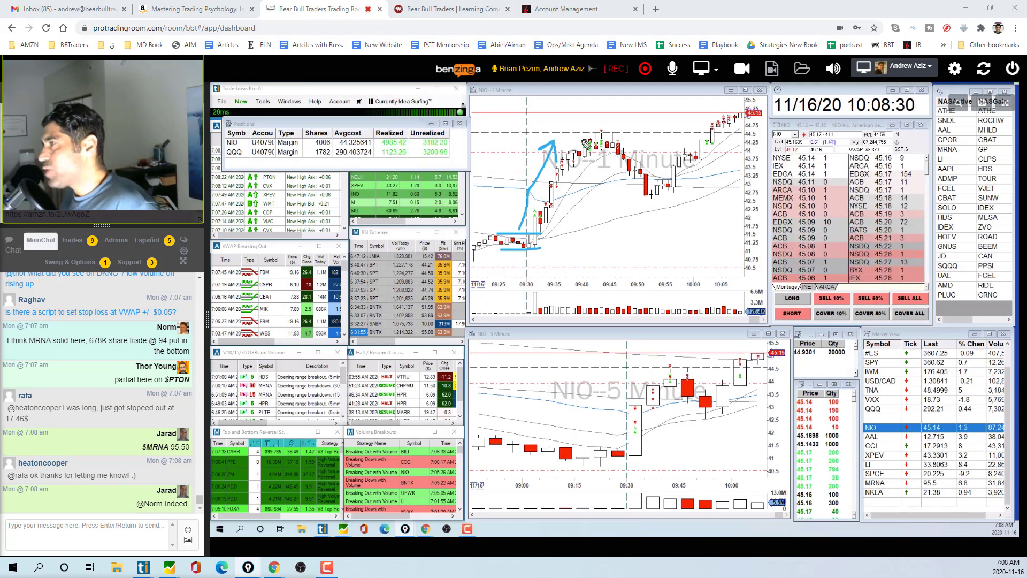
mouse_move(589, 135)
left_mouse_down()
mouse_move(580, 117)
mouse_move(594, 111)
left_mouse_up()
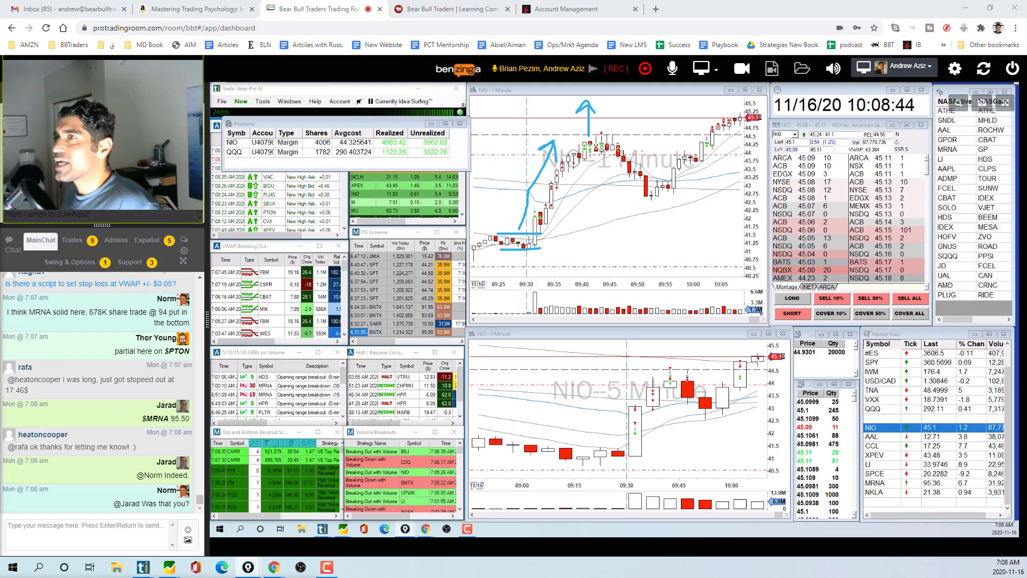
key("ctrl+shift+7")
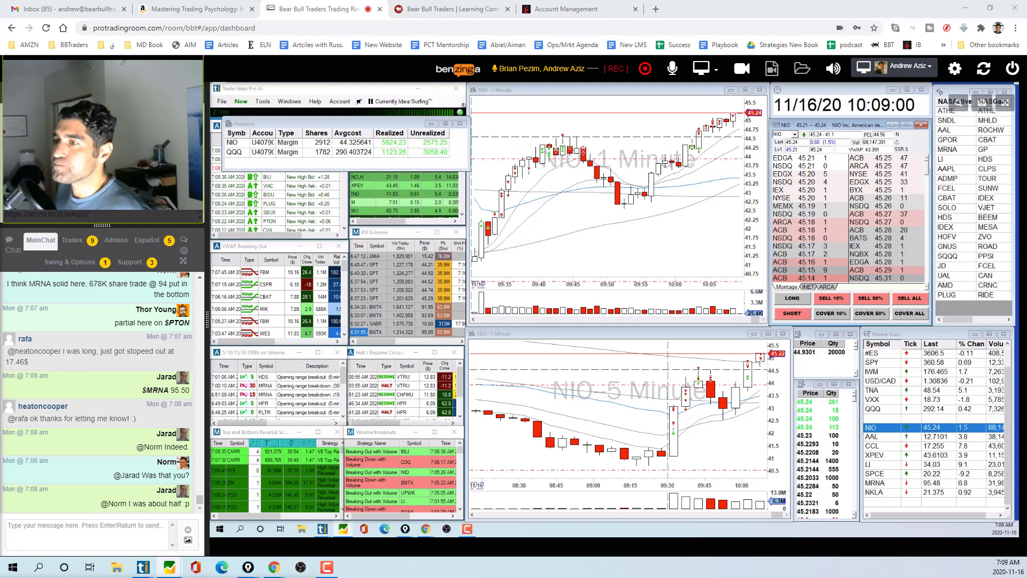
Switch the lower NIO 5-minute chart to daily candles with Ctrl+D and zoom it out.
left_click(616, 411)
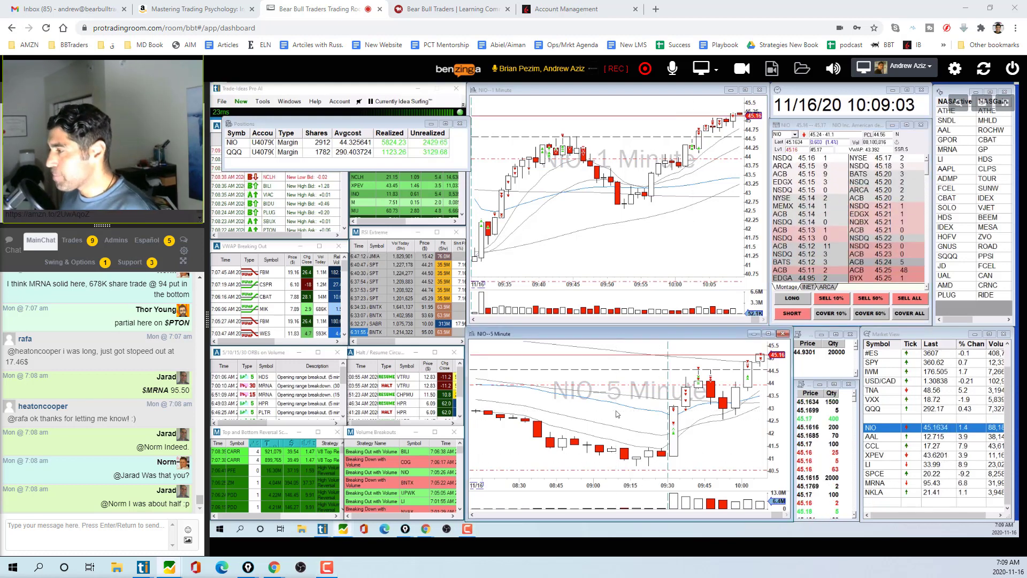
key("ctrl+d")
scroll(616, 414, "up", 10)
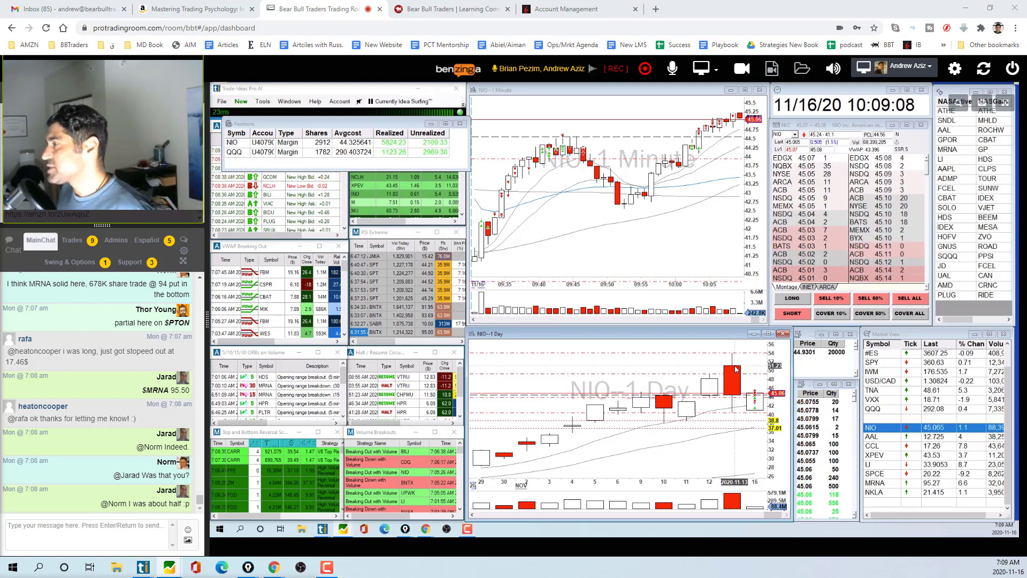
scroll(735, 368, "down", 1)
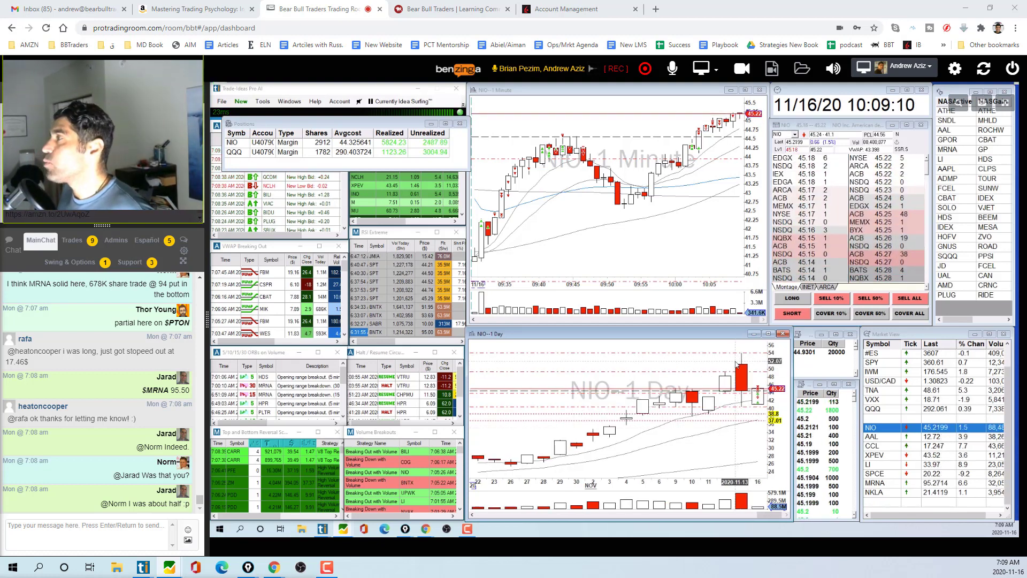
scroll(738, 365, "down", 1)
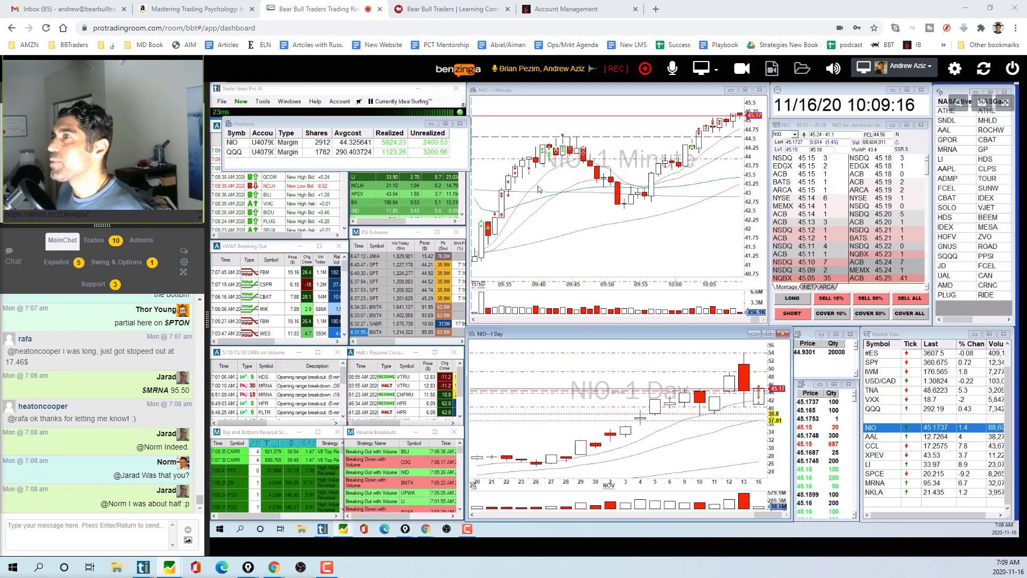
scroll(539, 189, "down", 2)
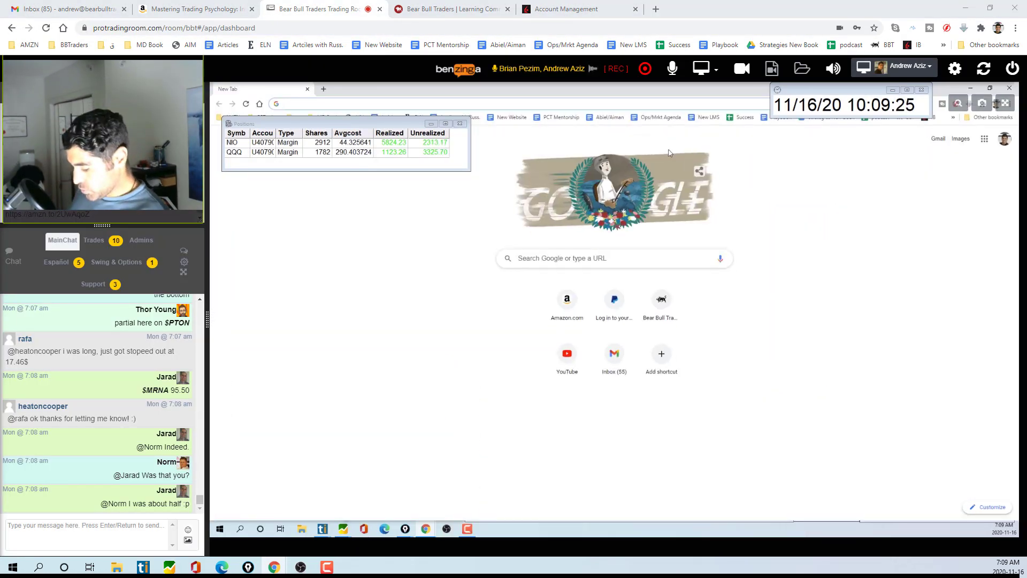
Load Twitter, move the Positions window aside, and open the account's own profile.
type("twit")
key("Return")
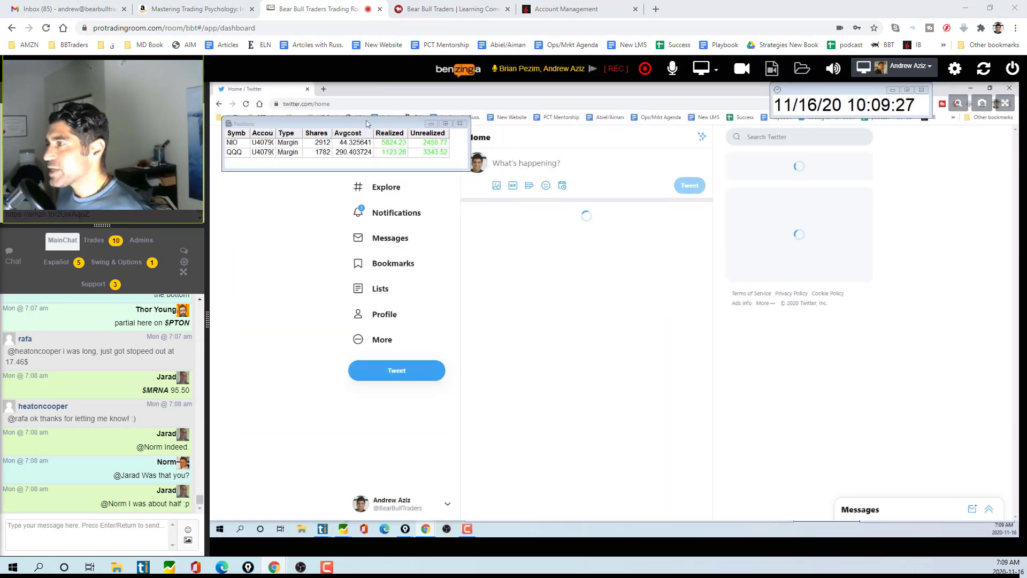
left_click_drag(367, 124, 211, 129)
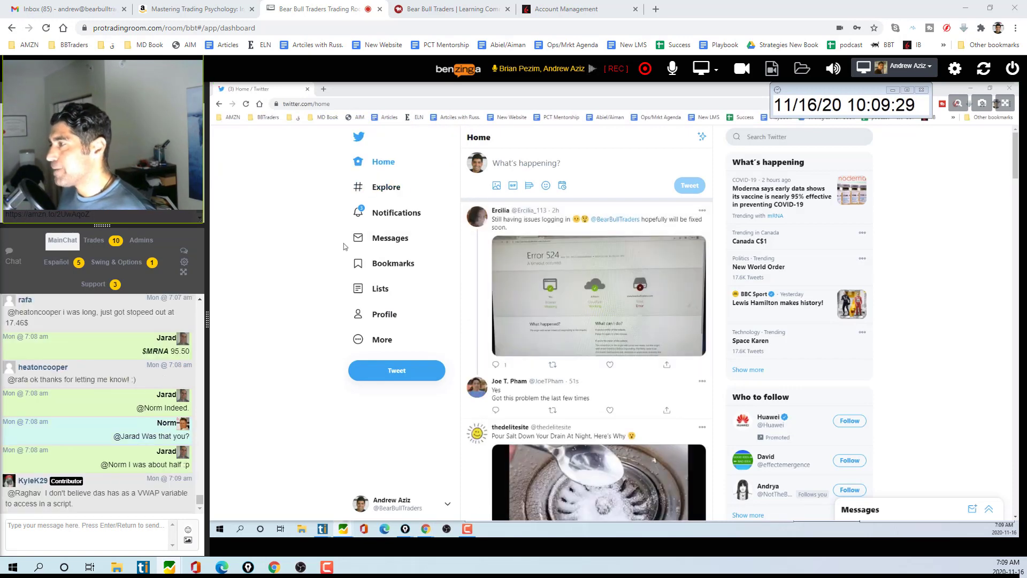
left_click(373, 311)
scroll(542, 285, "down", 10)
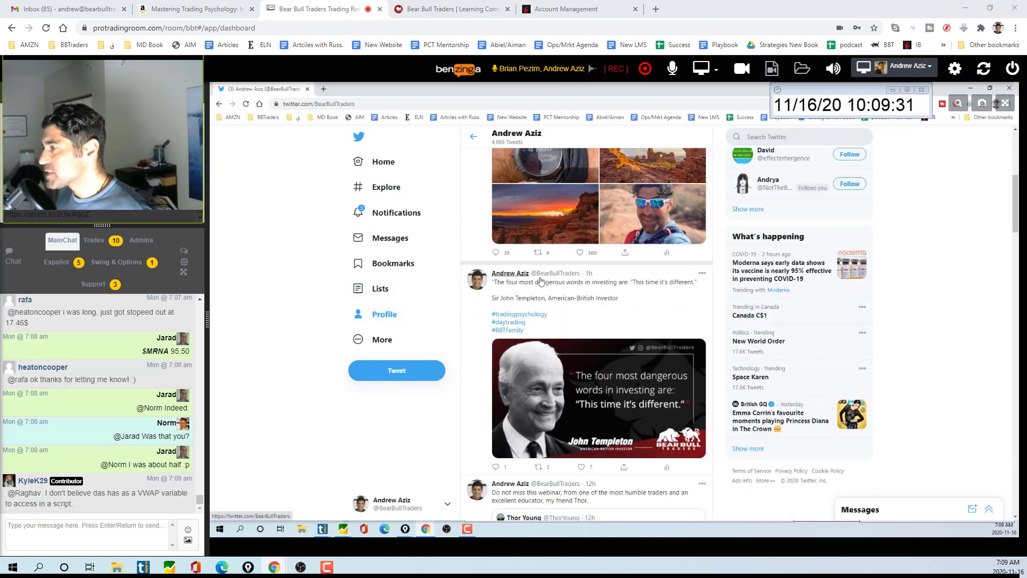
scroll(541, 286, "up", 5)
scroll(537, 299, "down", 10)
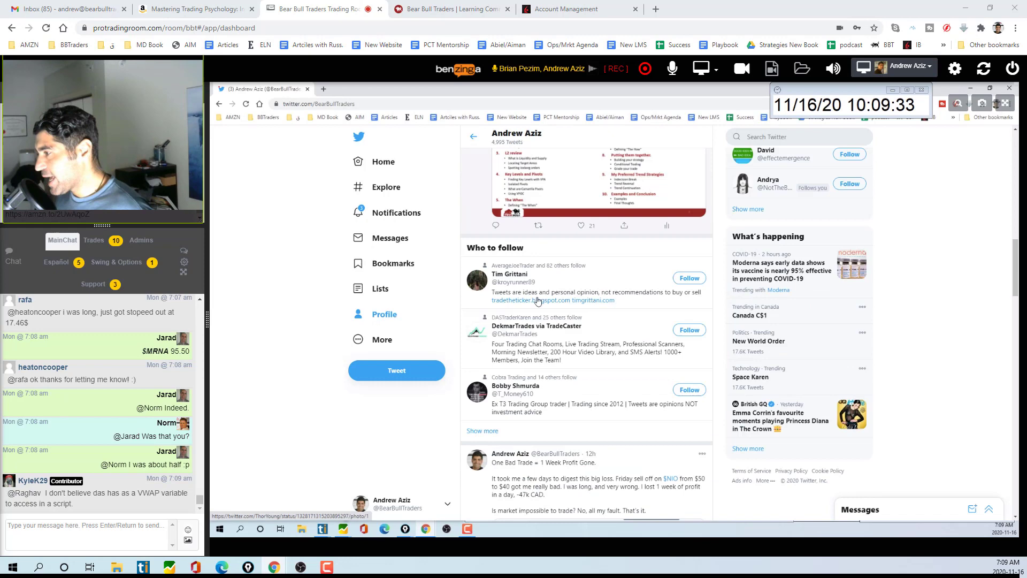
scroll(552, 212, "up", 2)
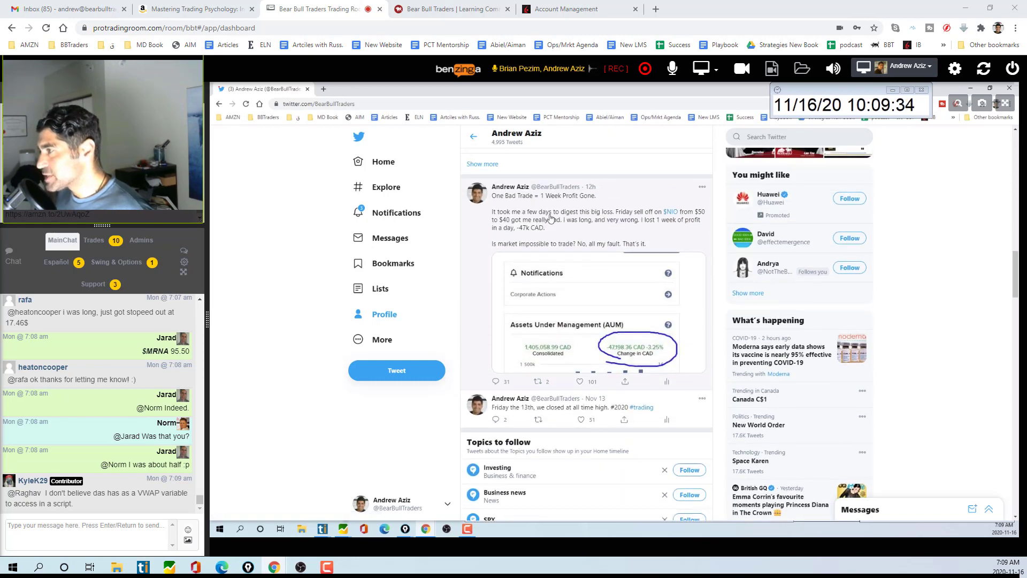
Enlarge the tweet's account-value screenshot, then close it back to the feed.
left_click(615, 343)
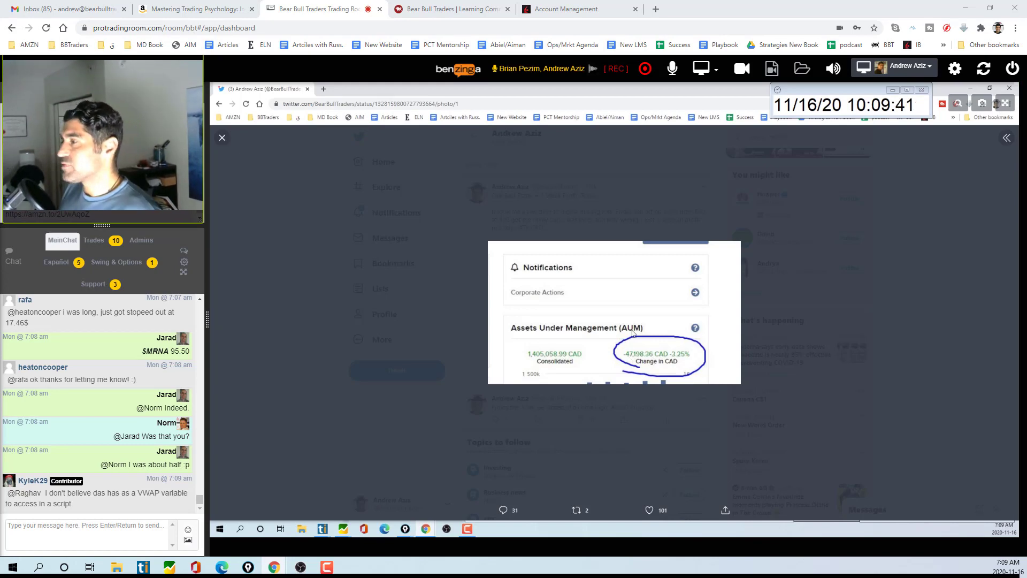
key("Escape")
scroll(576, 227, "down", 2)
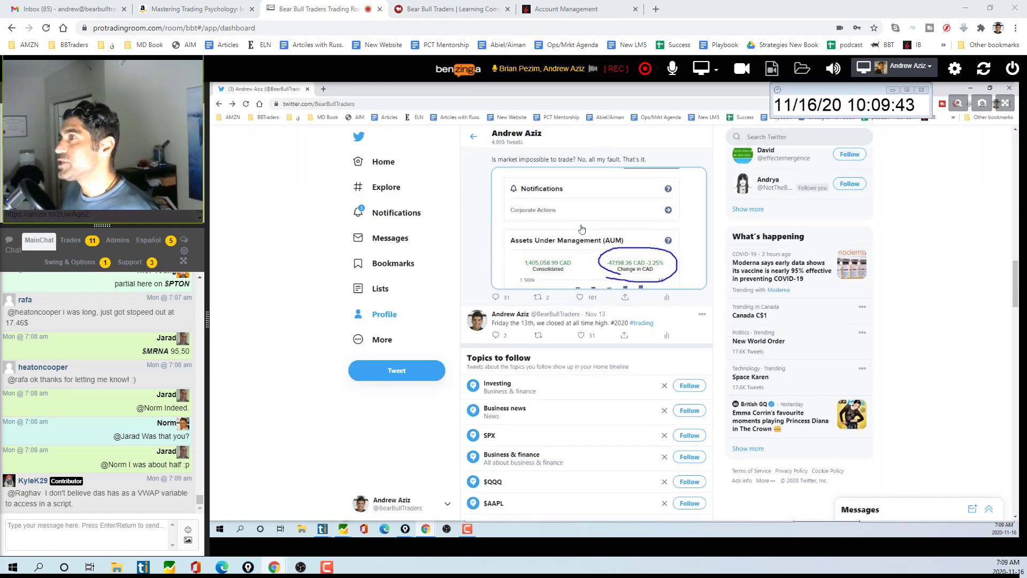
scroll(576, 239, "up", 3)
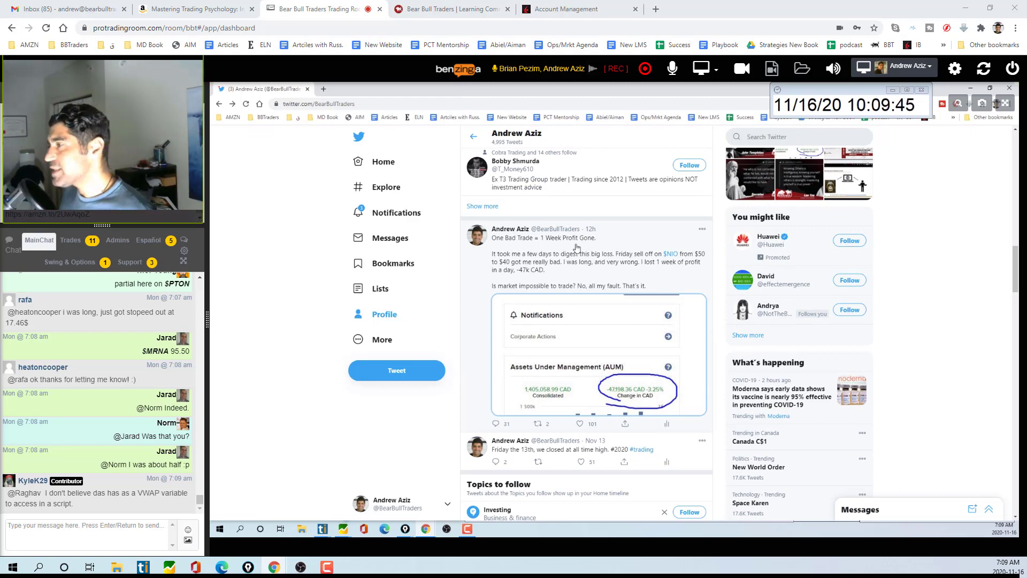
Open the One Bad Trade tweet, then its 'Next month it'll be at $60' reply.
left_click(577, 259)
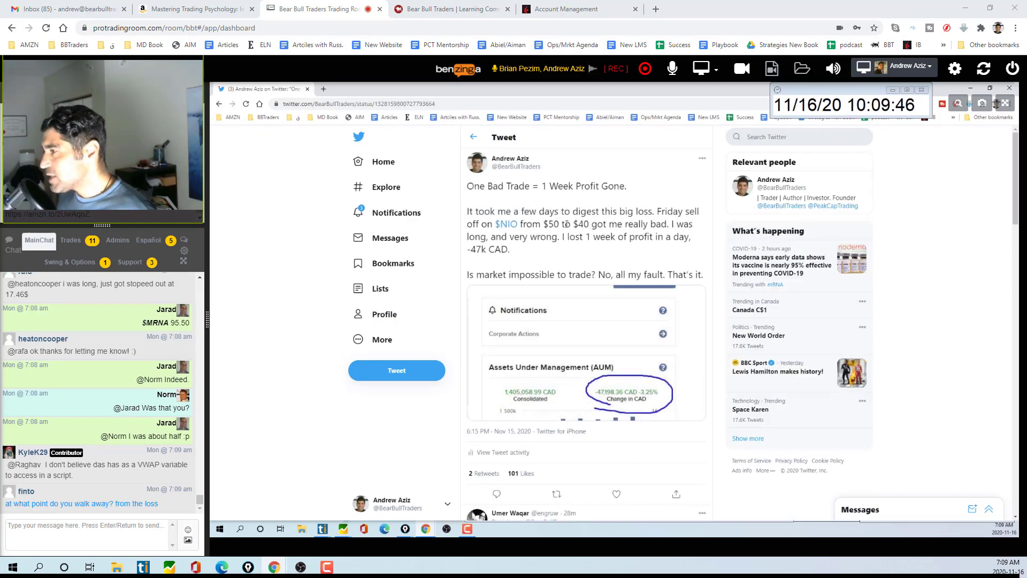
scroll(557, 246, "down", 8)
scroll(557, 246, "down", 10)
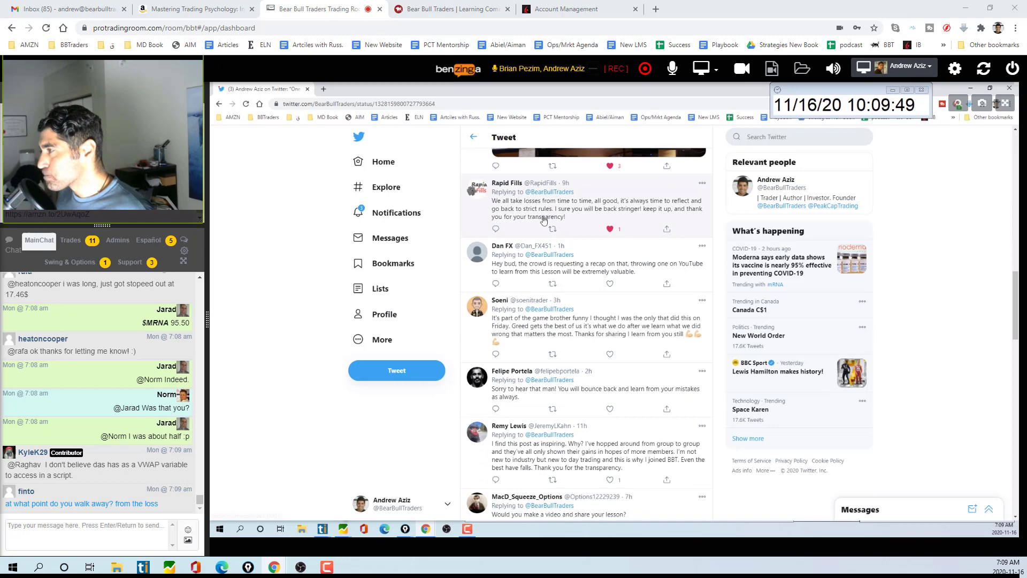
scroll(536, 231, "down", 5)
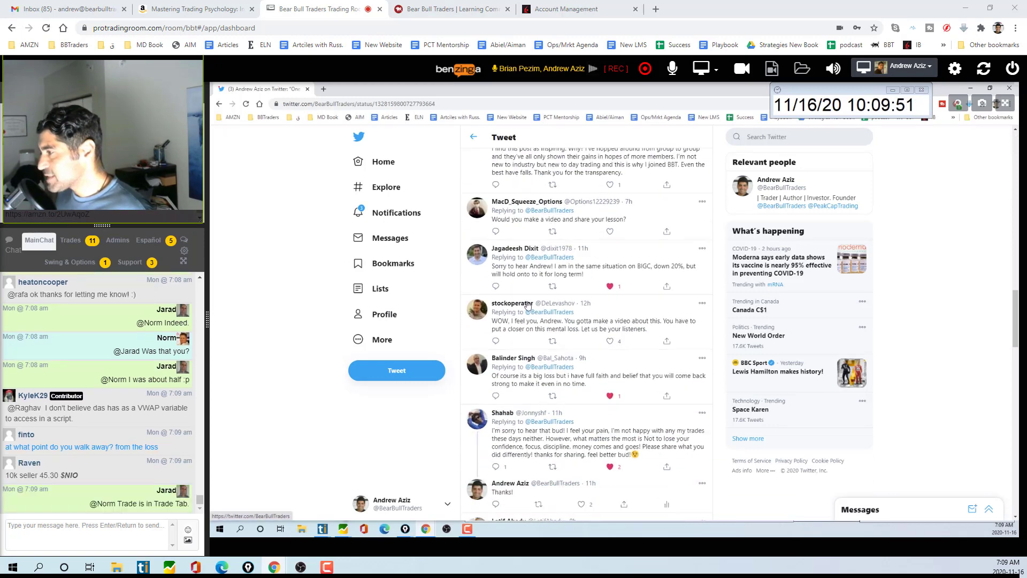
mouse_move(529, 323)
scroll(529, 323, "down", 10)
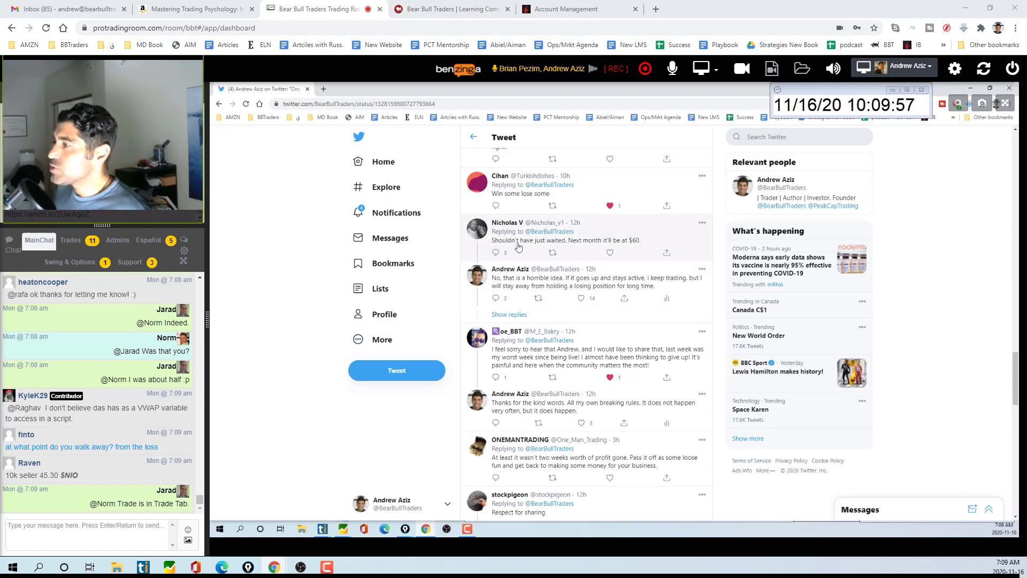
left_click(633, 242)
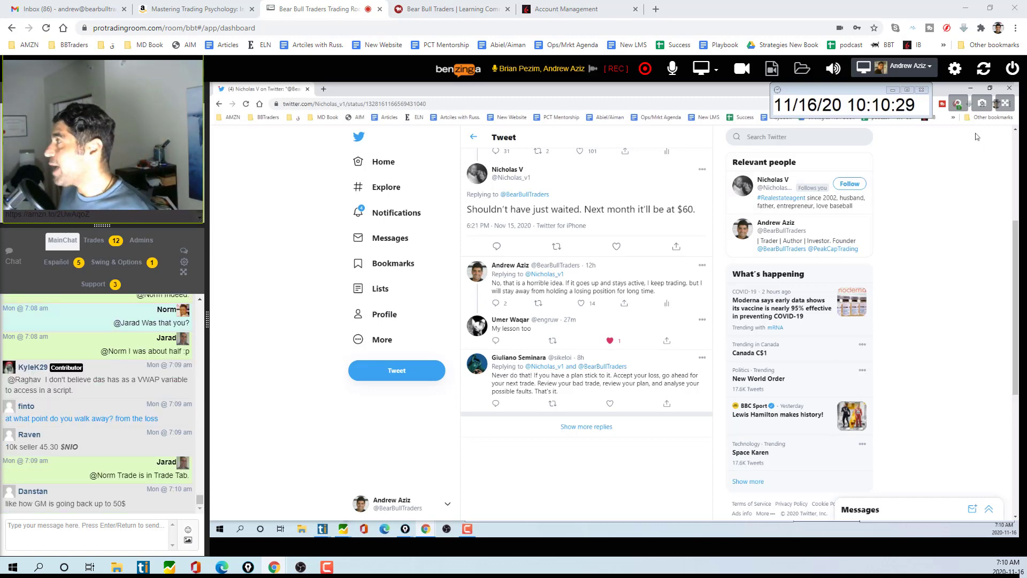
Minimize the browser and zoom NIO's 1-minute chart to roughly 08:15–09:30.
left_click(970, 89)
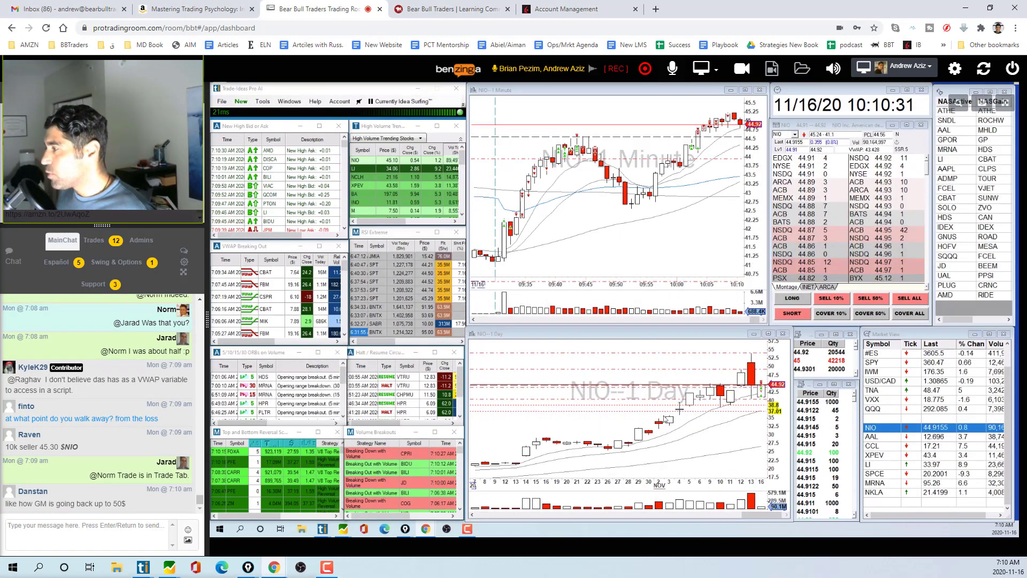
left_click(607, 232)
scroll(597, 217, "down", 4)
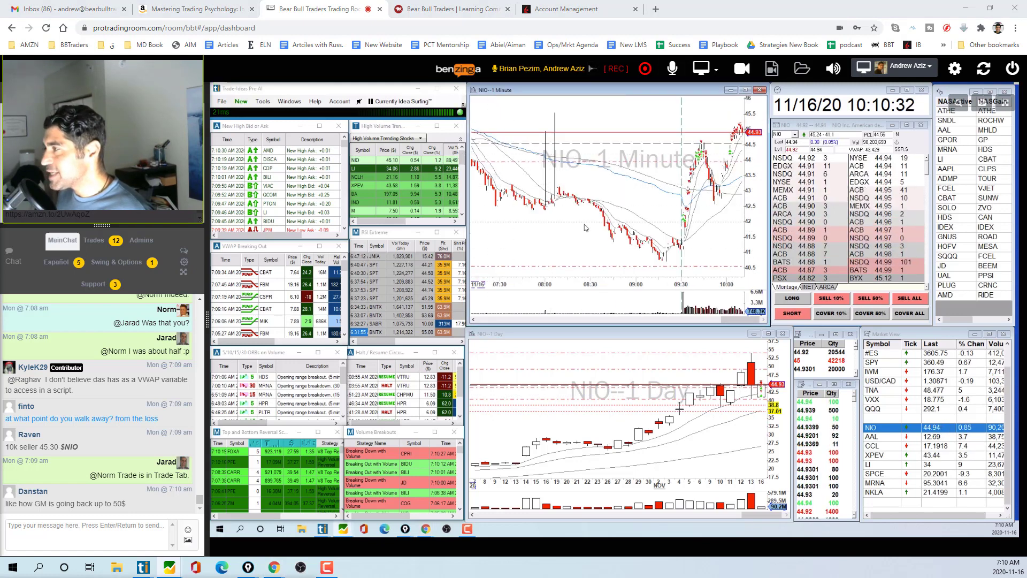
scroll(582, 212, "up", 4)
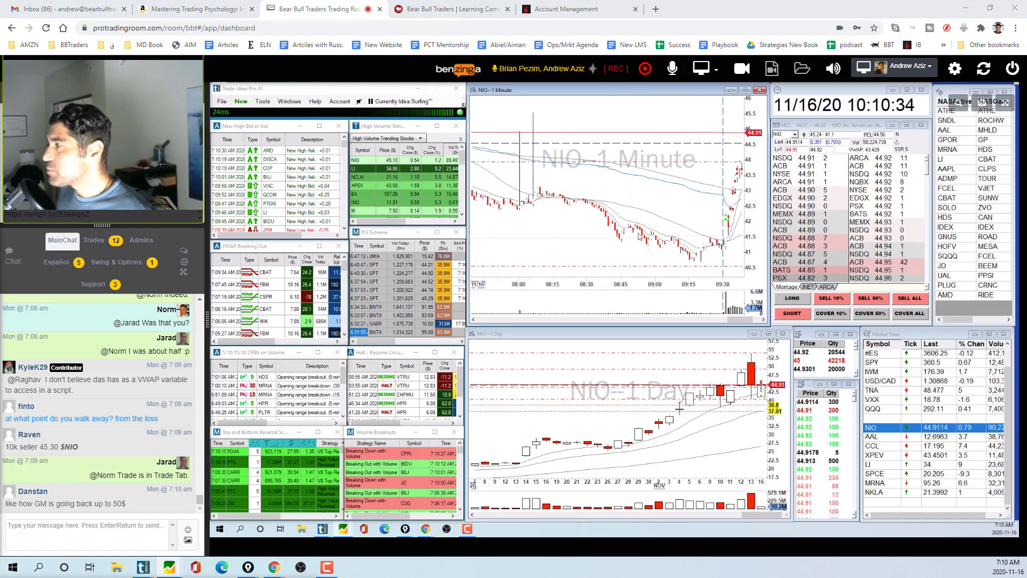
scroll(582, 213, "up", 2)
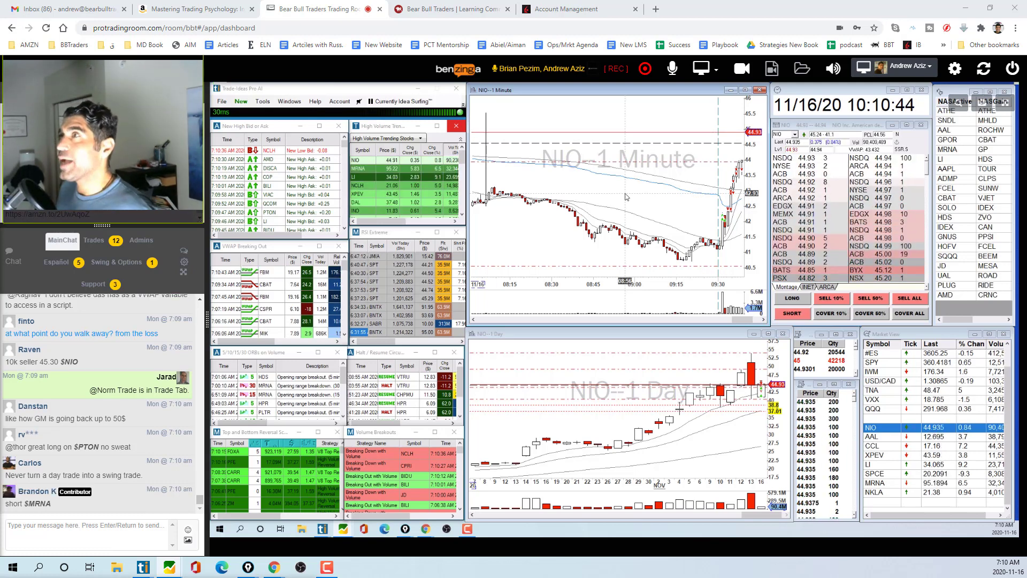
Switch the charts to NKLA and zoom its daily chart into the May–June spike.
left_click(880, 494)
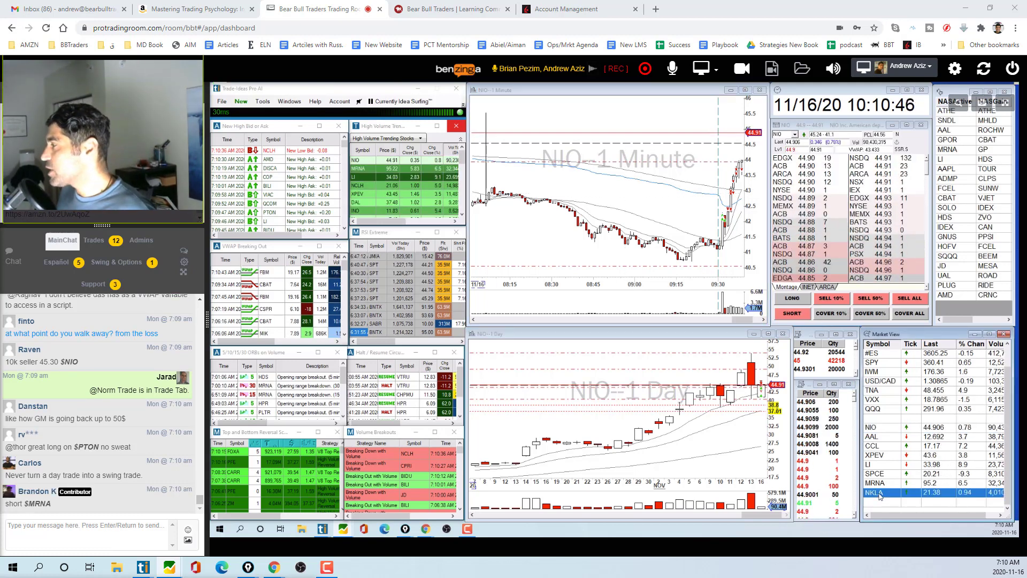
scroll(550, 391, "down", 3)
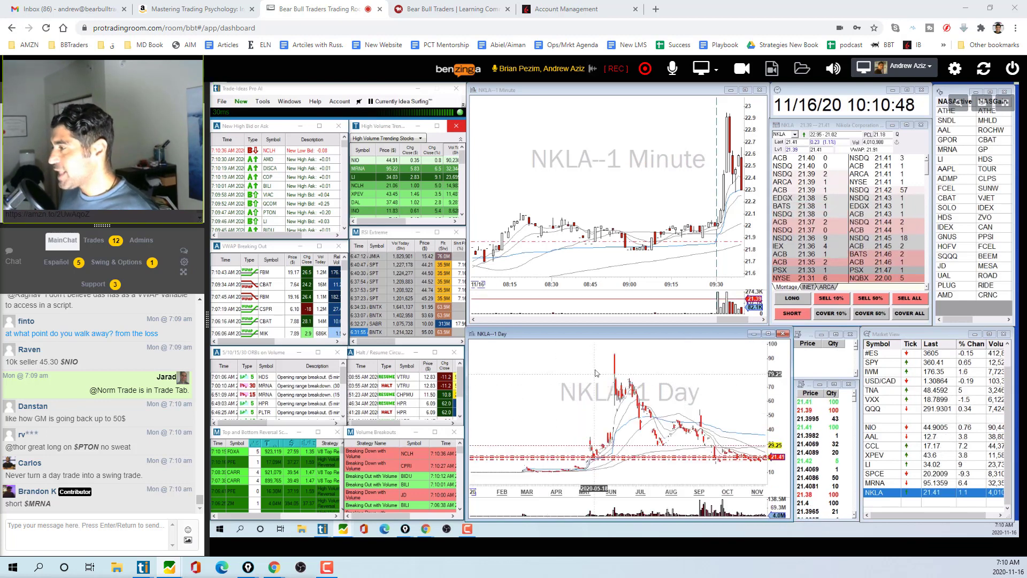
scroll(588, 369, "up", 4)
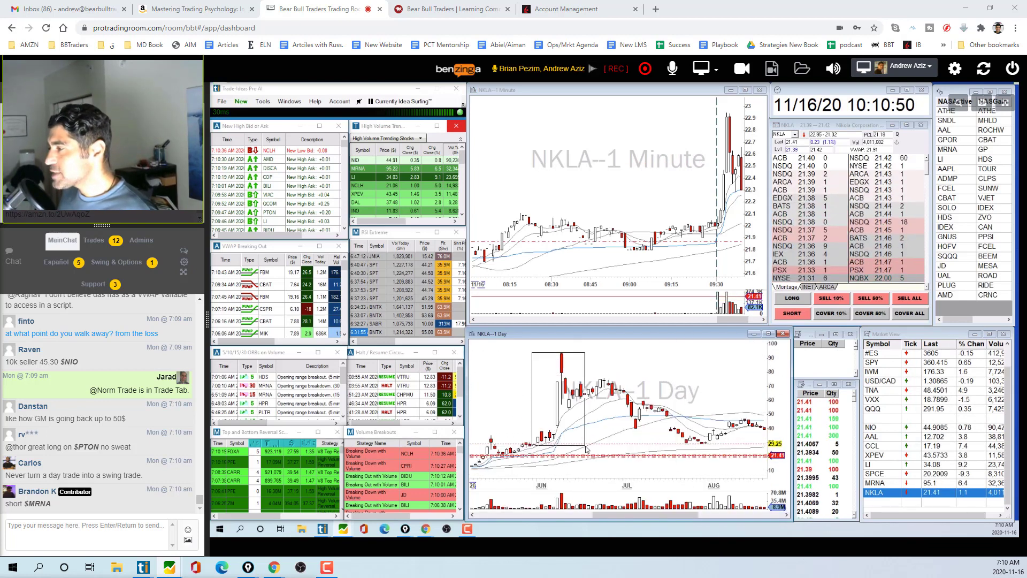
scroll(549, 362, "up", 4)
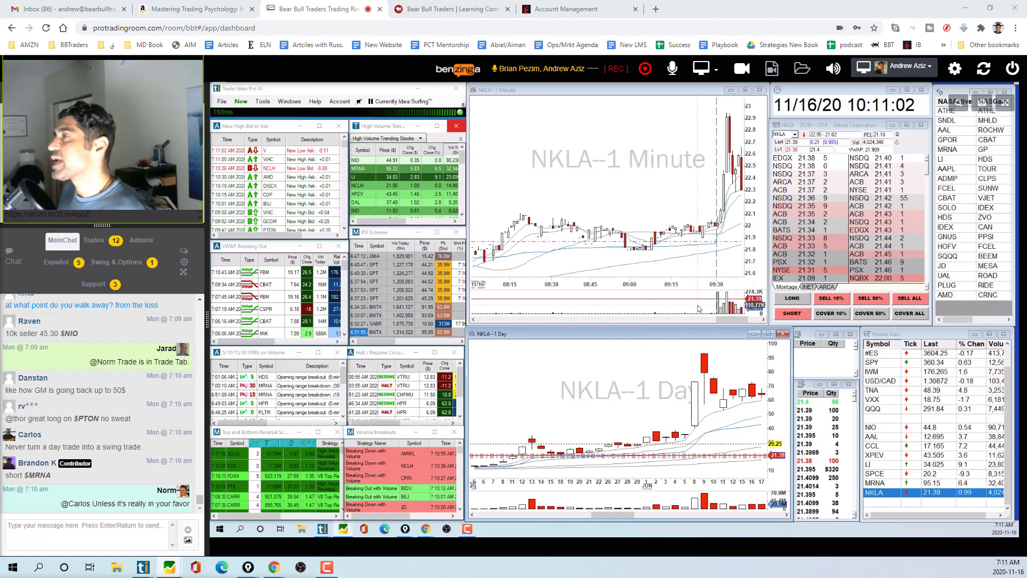
left_click_drag(734, 320, 757, 319)
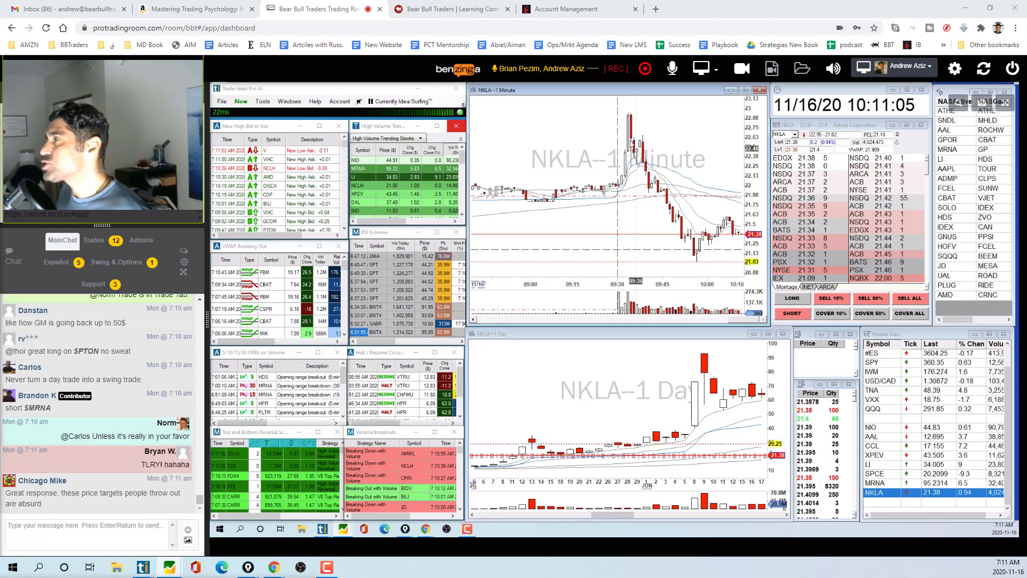
Switch the charts back to NIO and zoom its 1-minute chart around the 09:30 open.
left_click(878, 428)
left_click(749, 320)
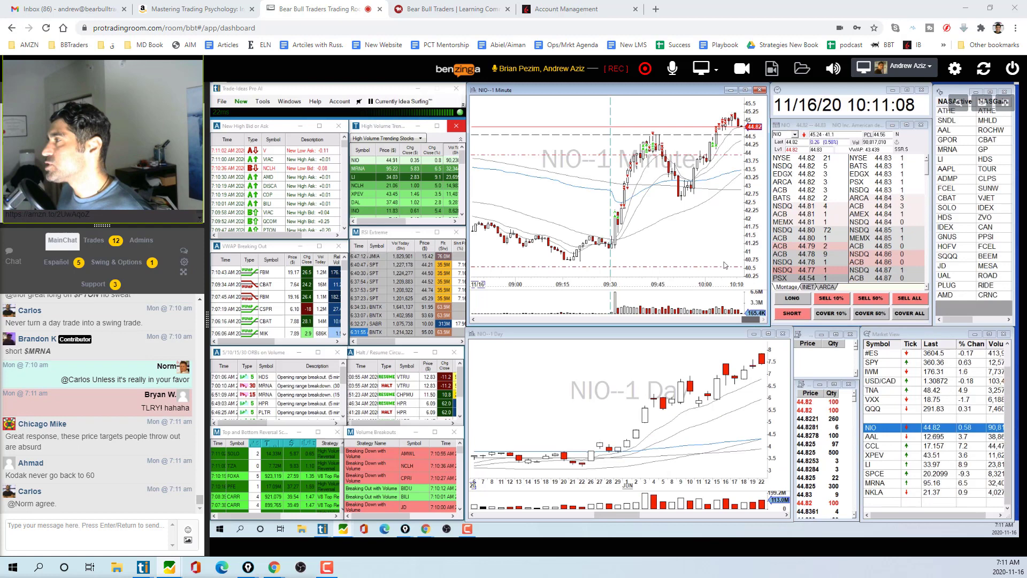
scroll(638, 135, "up", 5)
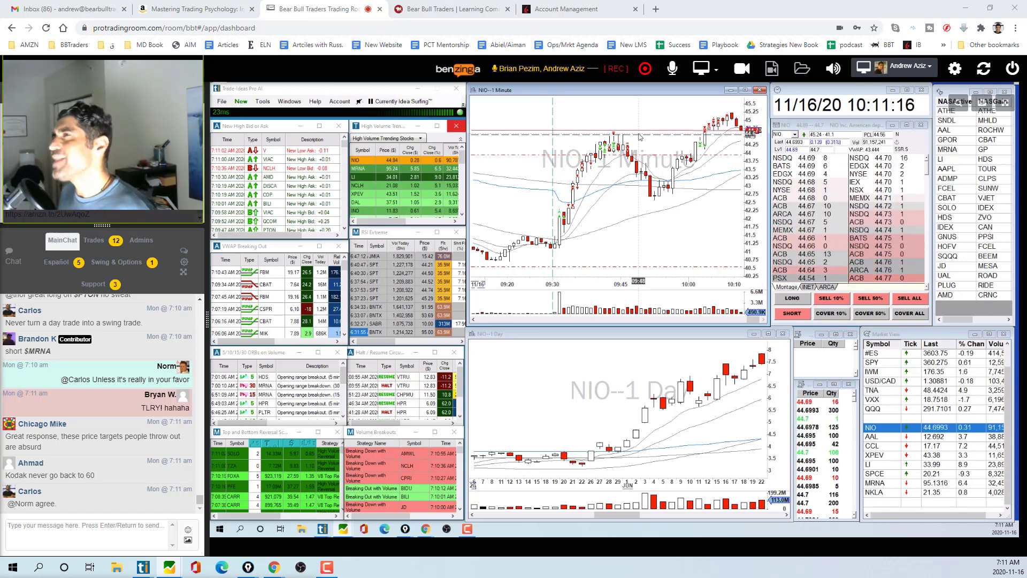
Zoom NIO's 1-minute chart in to the latest bars, about 09:52 to 10:10.
scroll(696, 147, "up", 2)
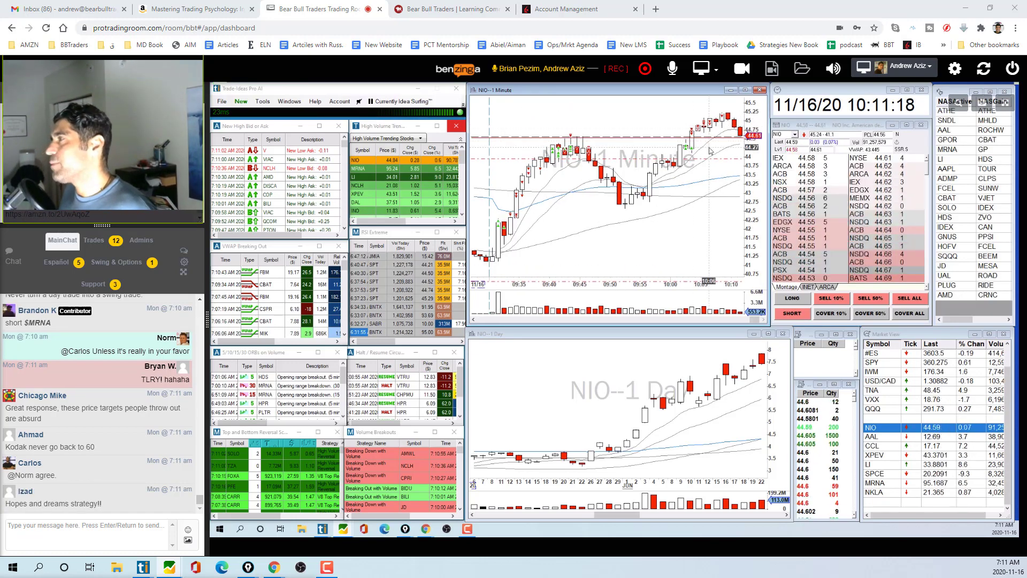
scroll(709, 151, "up", 2)
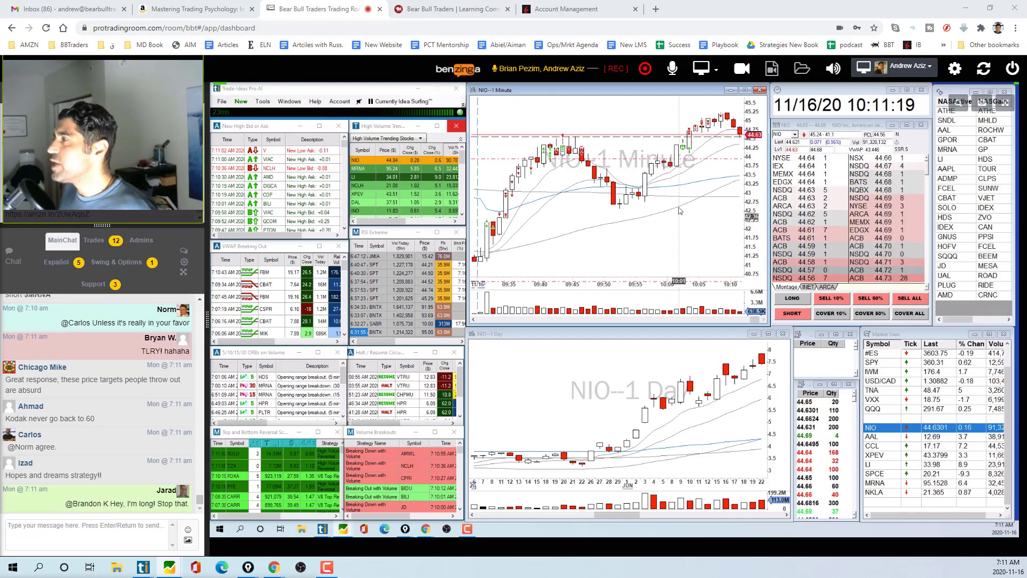
scroll(647, 133, "up", 5)
scroll(694, 157, "down", 4)
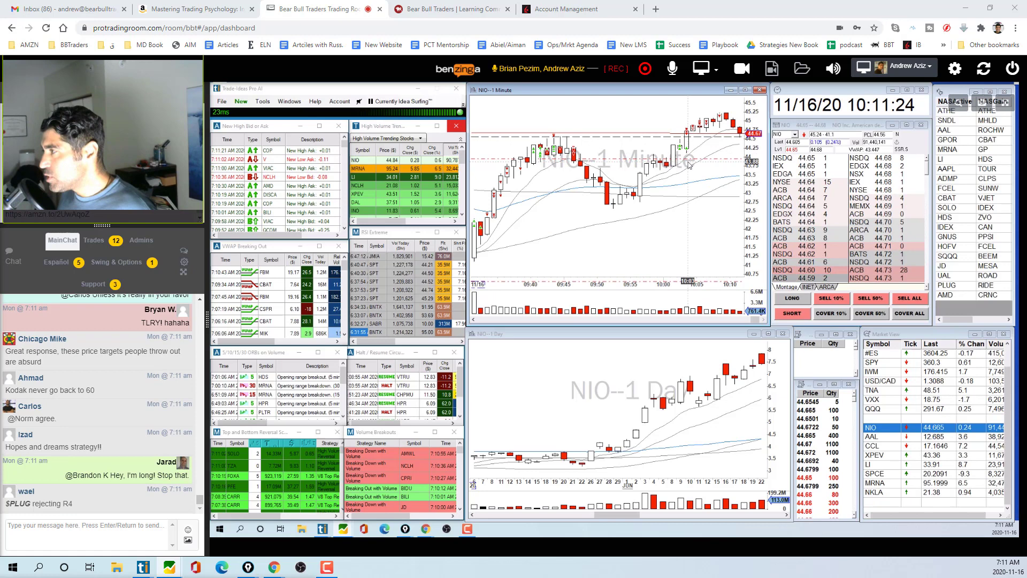
scroll(702, 116, "up", 4)
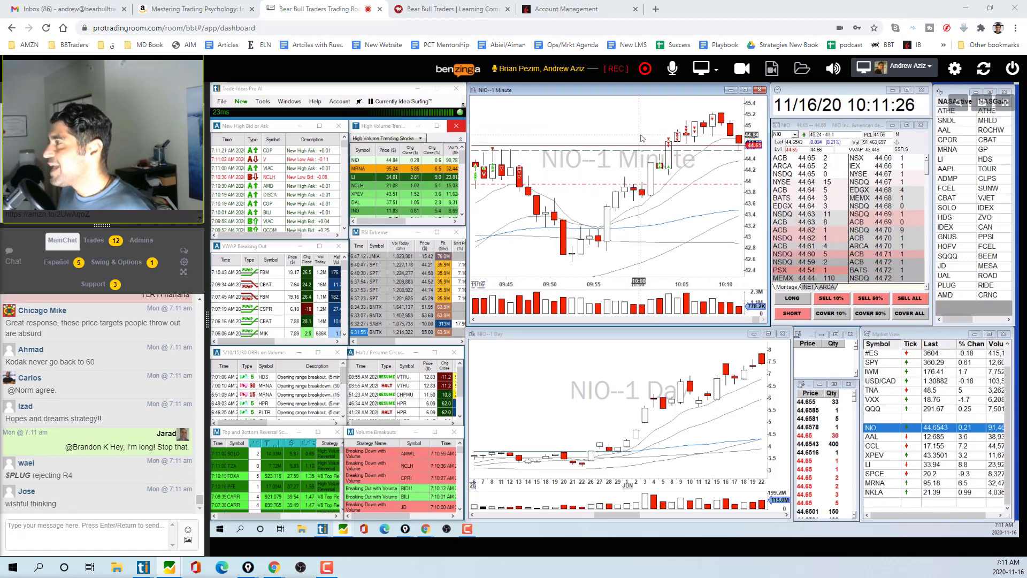
scroll(701, 120, "down", 1)
scroll(644, 116, "up", 2)
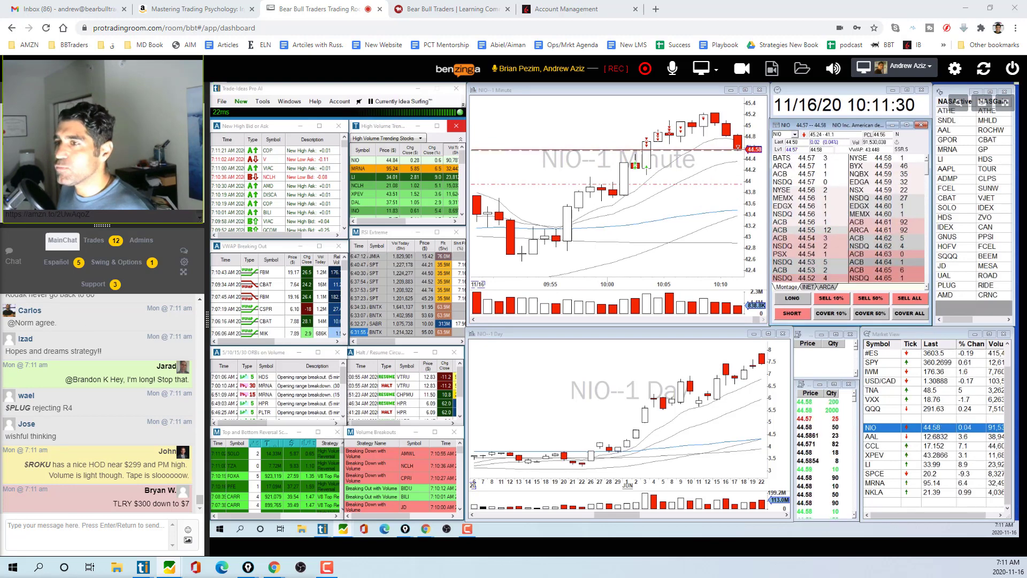
Drag the Positions and Closed Positions P&L windows into view: 2621 NIO shares, 49,799.56 realized.
left_click_drag(211, 183, 358, 122)
scroll(614, 116, "down", 2)
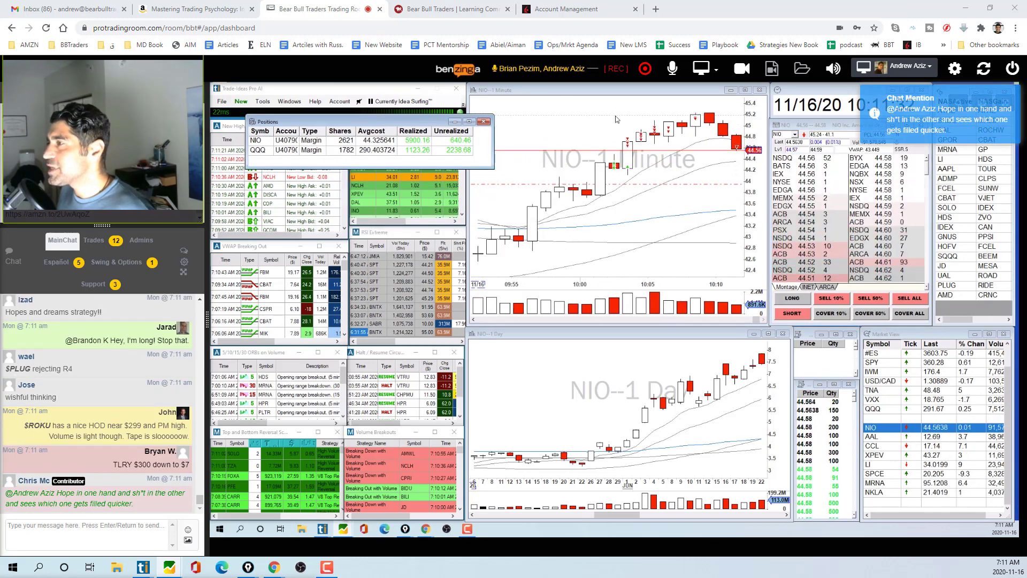
scroll(679, 134, "up", 1)
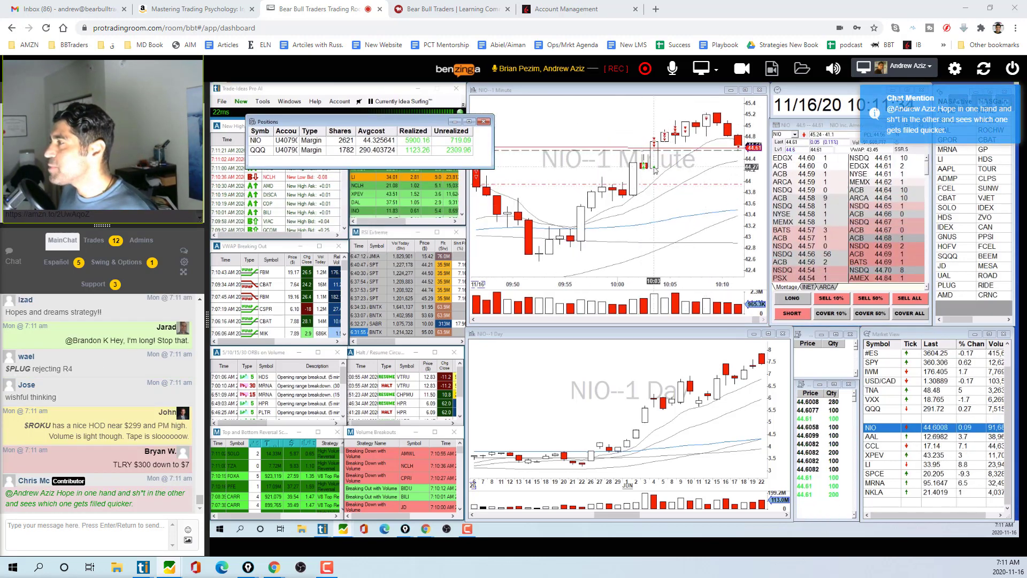
scroll(617, 155, "down", 1)
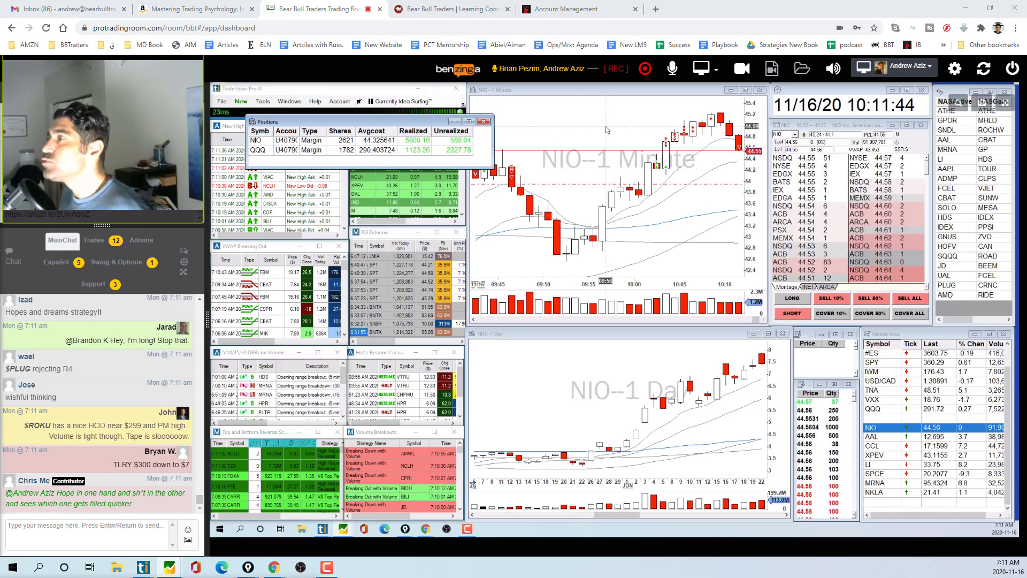
scroll(612, 137, "down", 2)
scroll(618, 161, "up", 1)
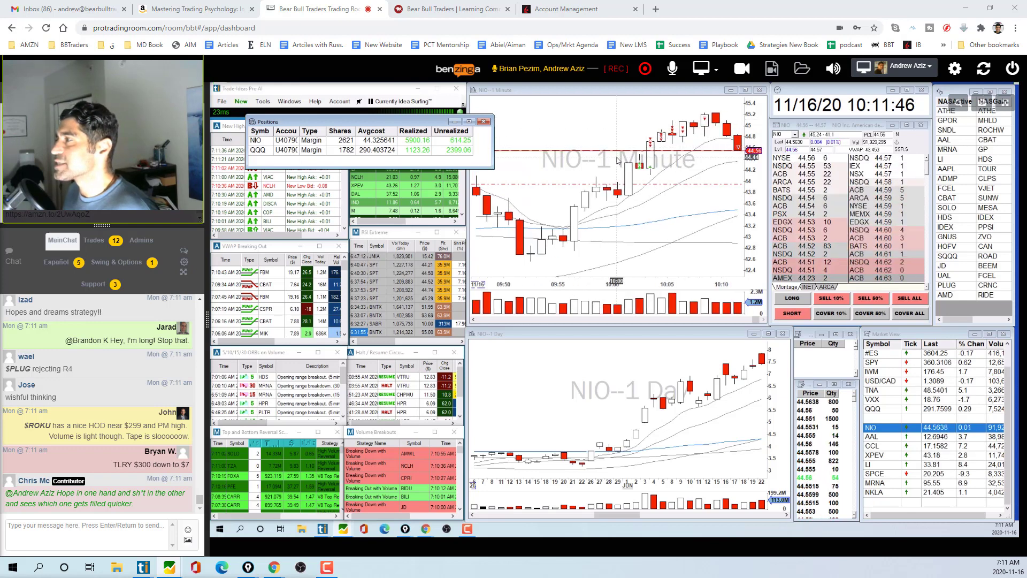
left_click_drag(70, 142, 412, 185)
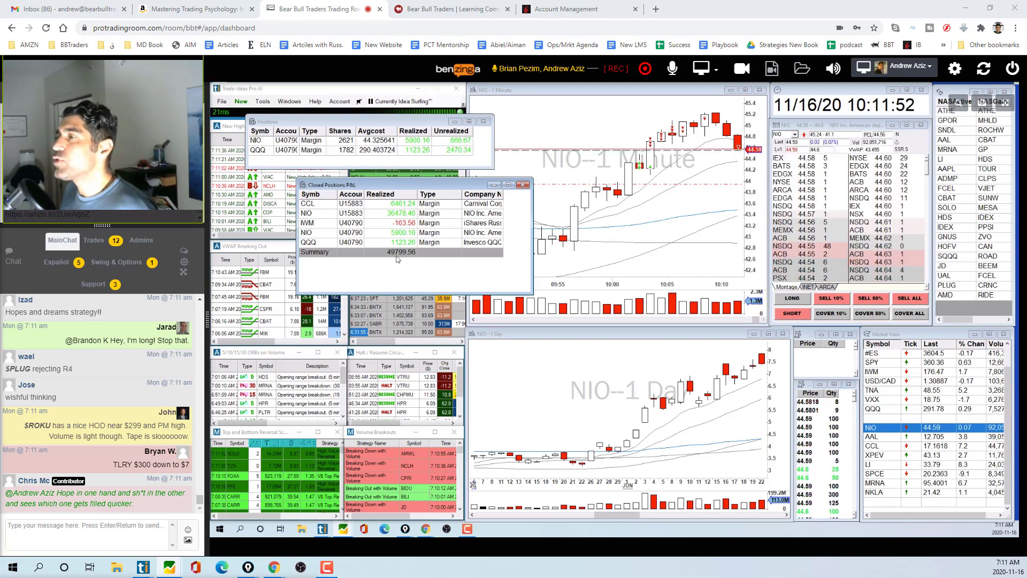
Widen the NIO 1-minute candles and move the Closed Positions P&L window off the left edge.
left_click_drag(606, 281, 617, 281)
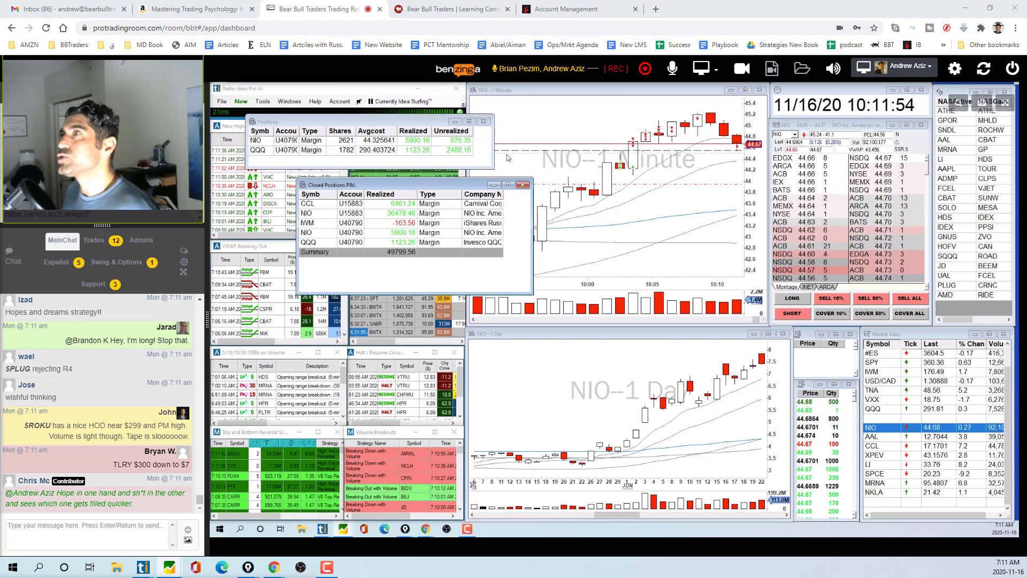
scroll(650, 145, "down", 1)
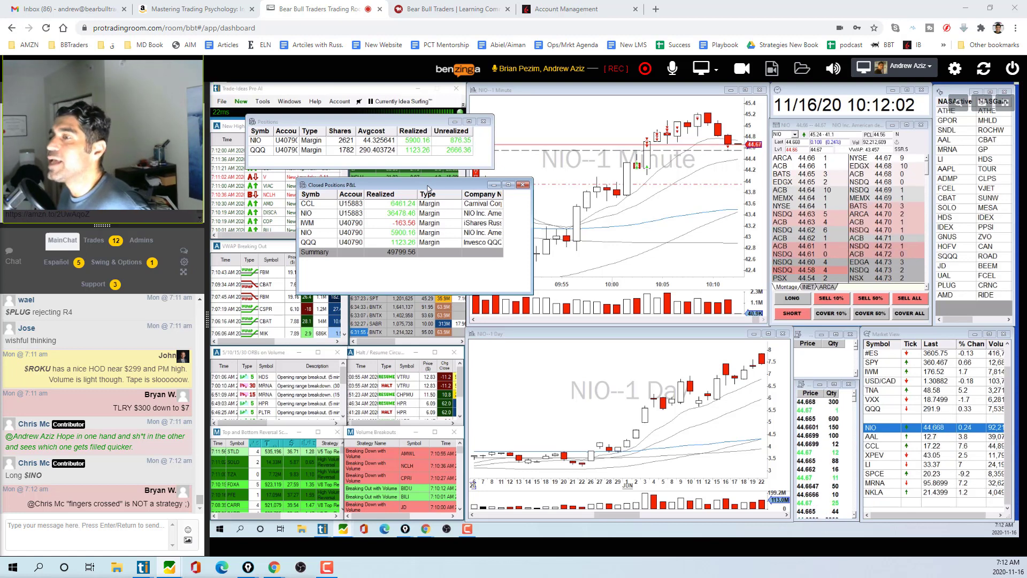
left_click_drag(428, 186, 209, 159)
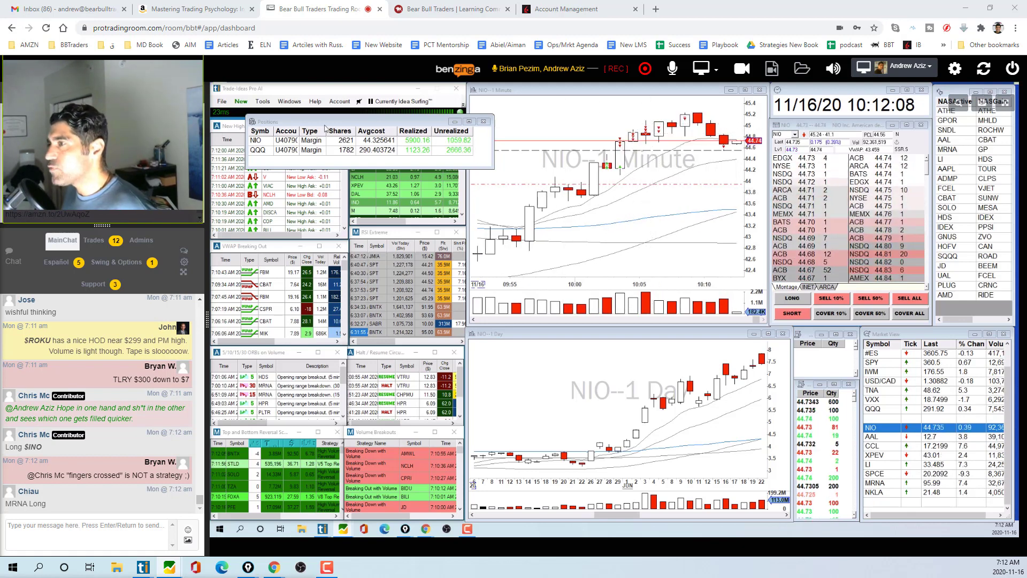
Focus NIO's daily chart and zoom the daily and 1-minute time axes in and out.
scroll(614, 110, "down", 4)
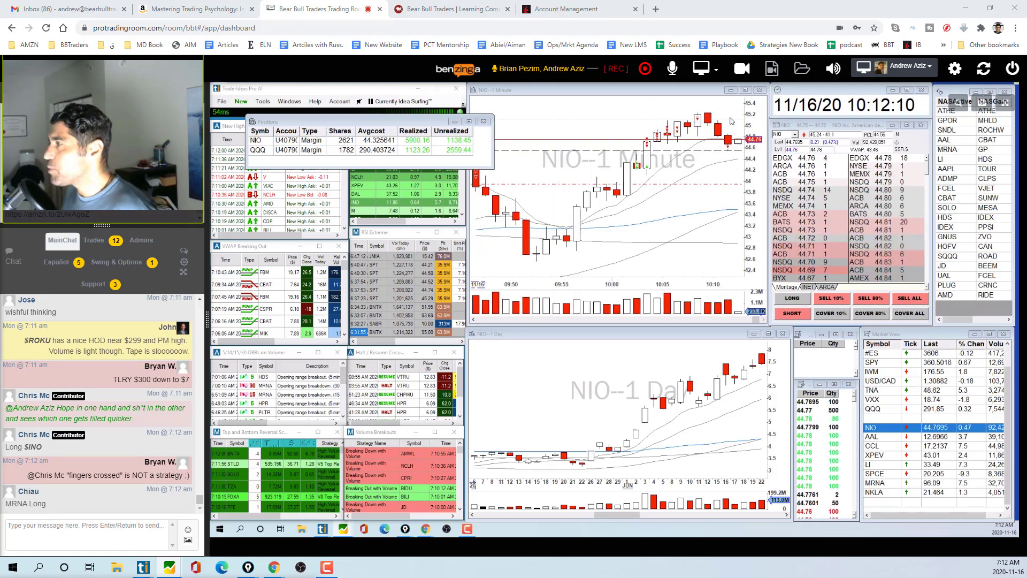
left_click(696, 374)
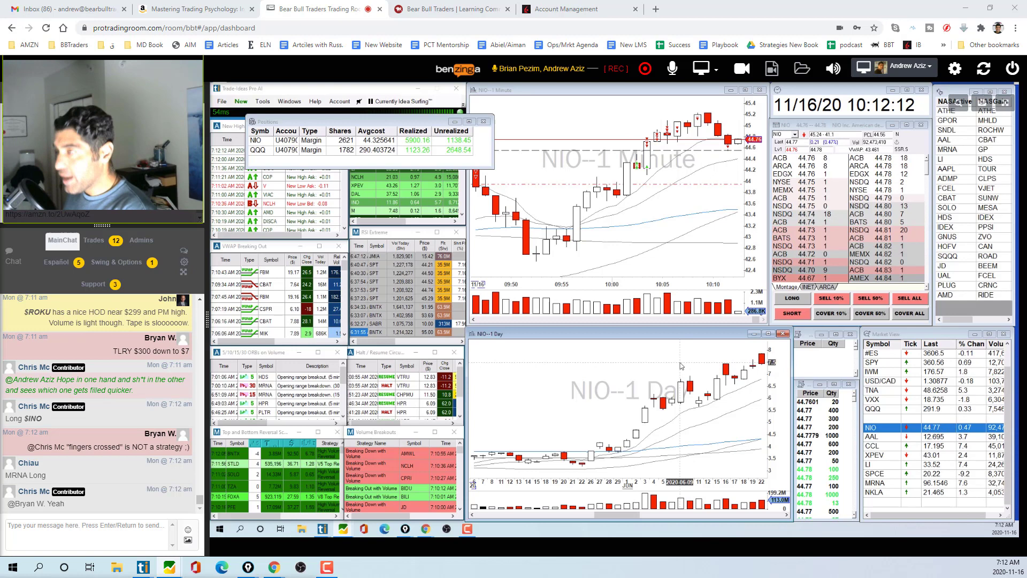
scroll(684, 369, "down", 3)
scroll(681, 366, "up", 5)
scroll(646, 403, "down", 3)
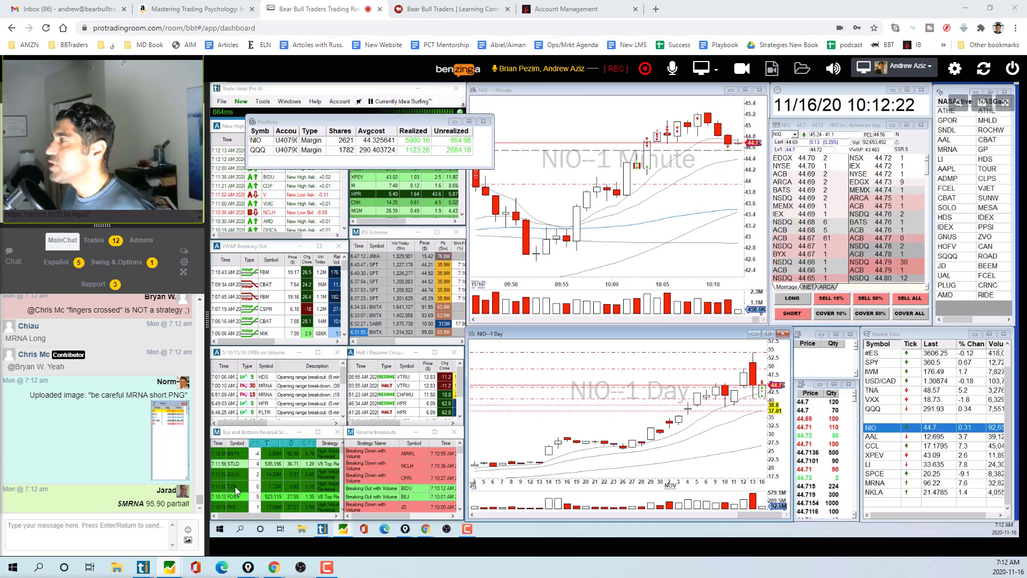
scroll(615, 114, "down", 4)
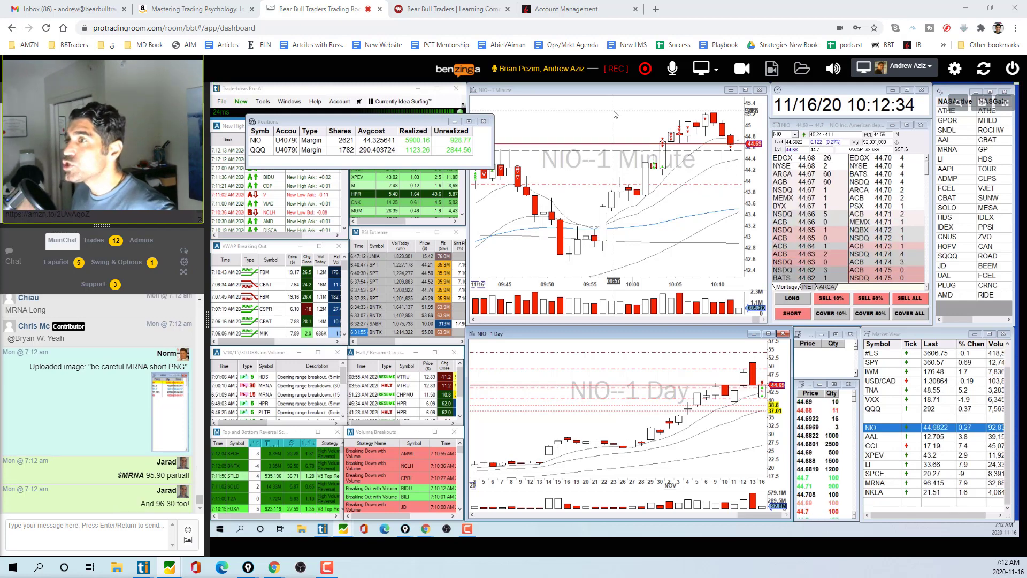
scroll(596, 162, "down", 3)
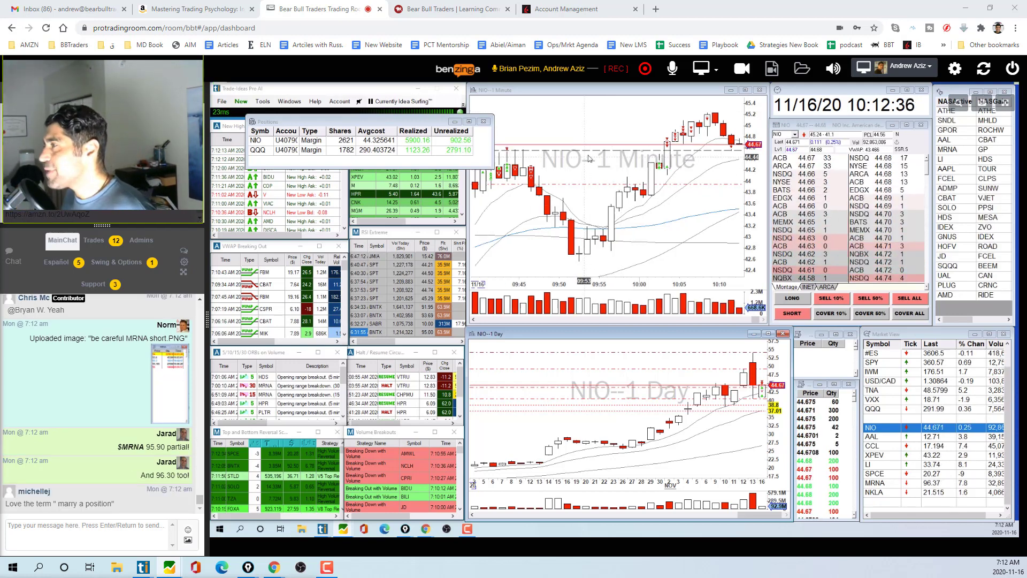
scroll(596, 162, "down", 4)
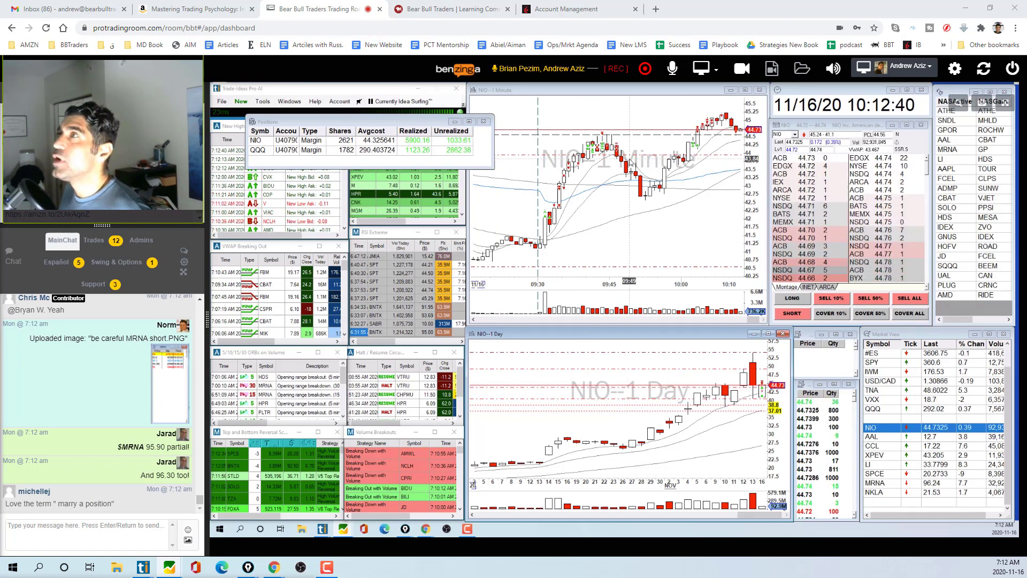
scroll(630, 162, "up", 3)
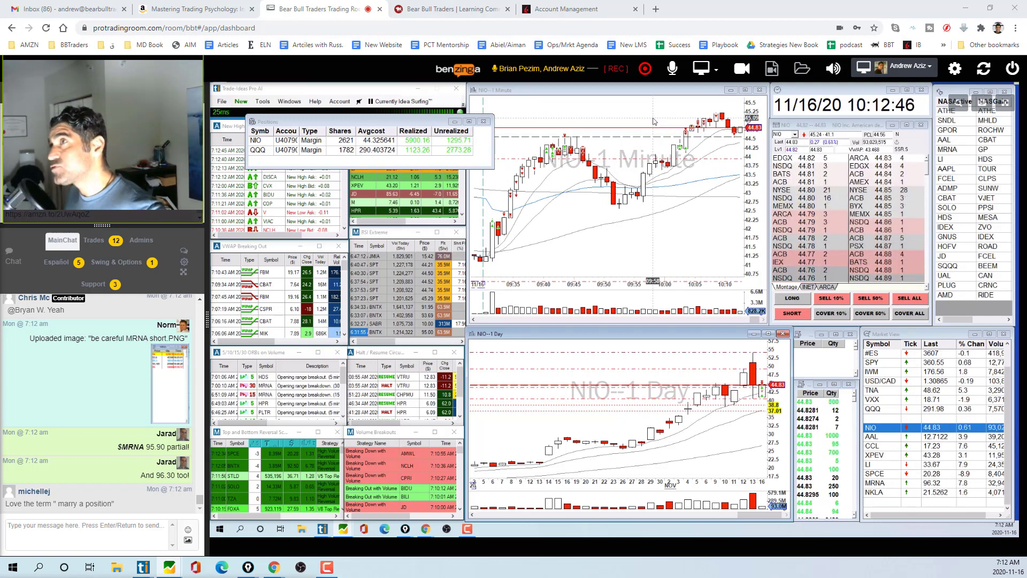
scroll(673, 167, "up", 2)
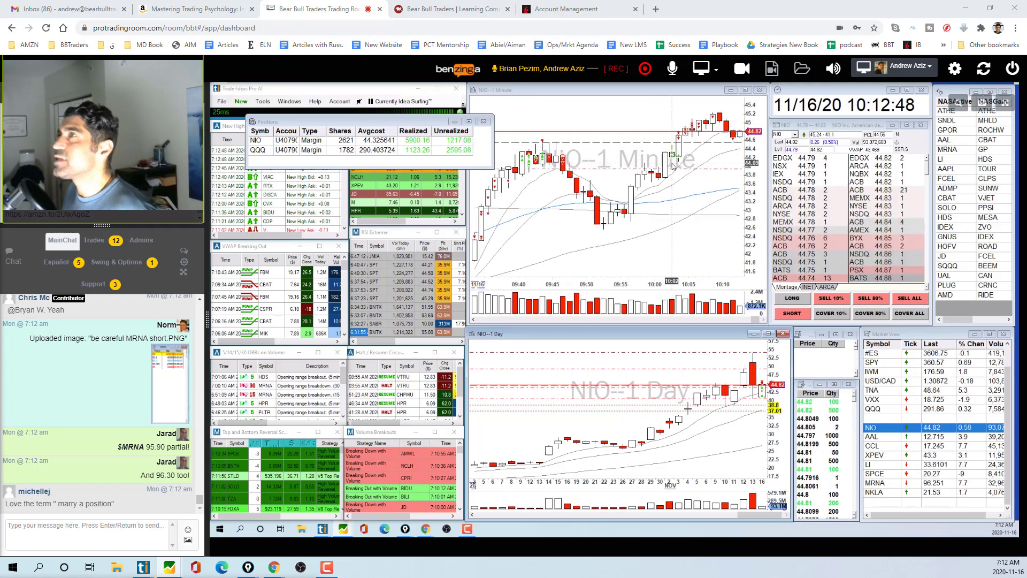
scroll(677, 226, "up", 2)
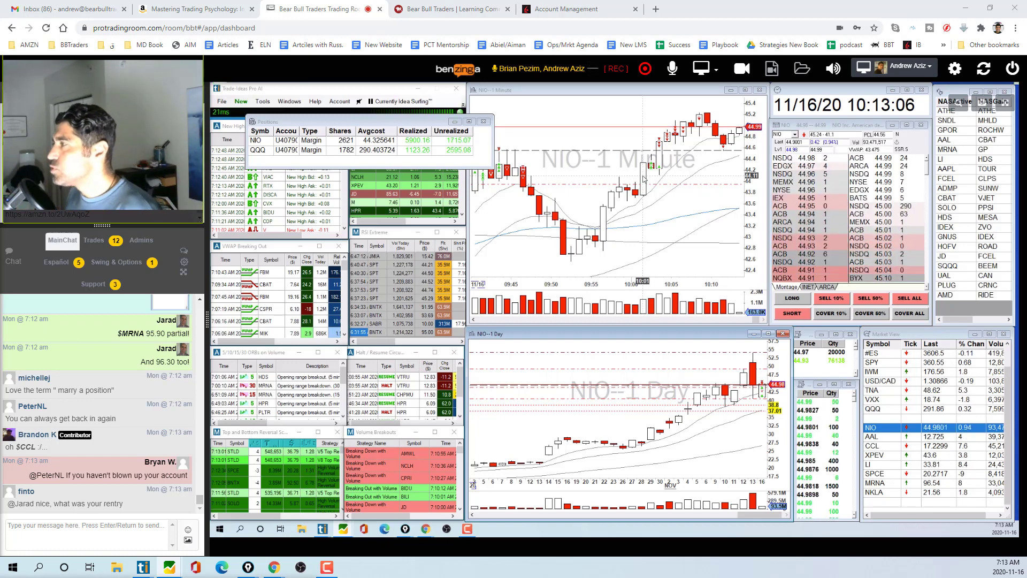
scroll(657, 118, "down", 2)
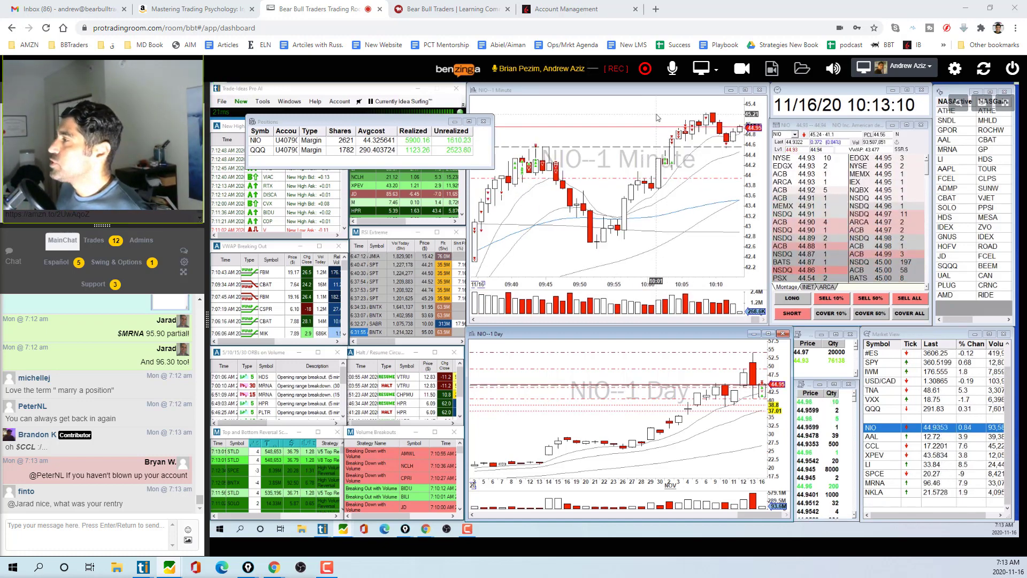
scroll(603, 116, "down", 2)
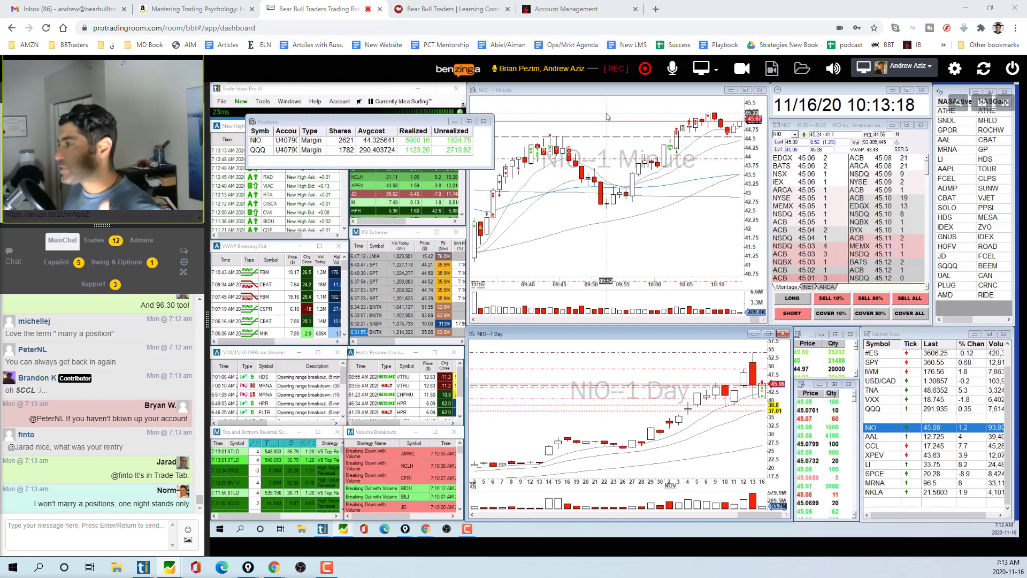
scroll(608, 129, "up", 1)
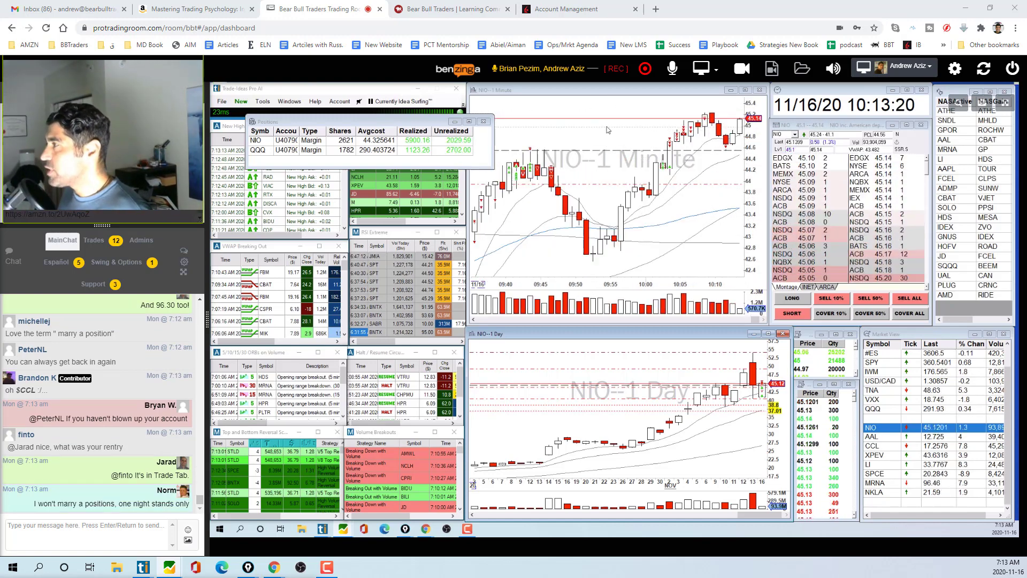
Sell 10% of NIO to trim it to 1912 shares and show the Closed Positions P&L (50,362.10).
scroll(623, 124, "down", 2)
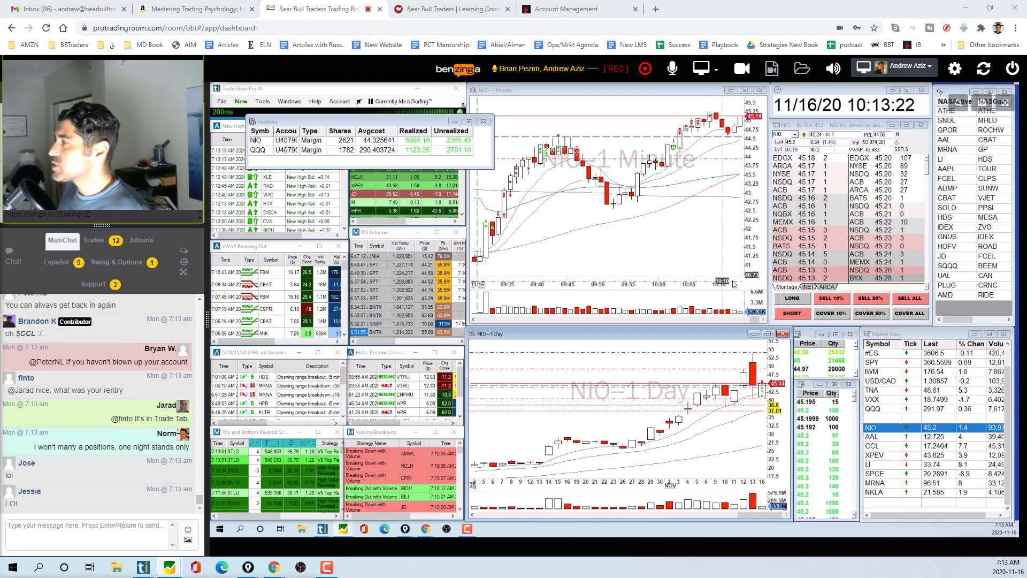
left_click(823, 301)
scroll(598, 135, "up", 1)
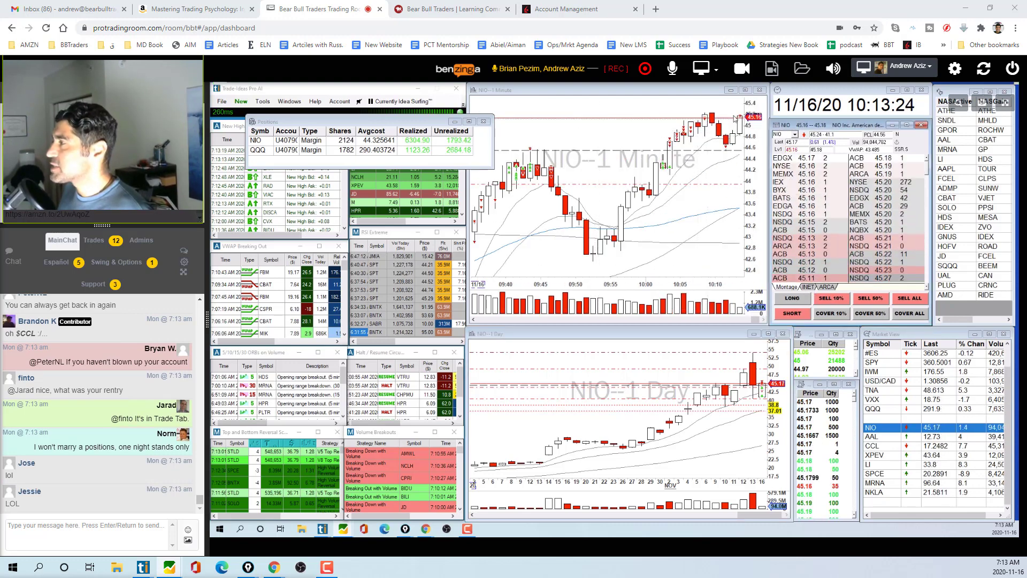
left_click(832, 299)
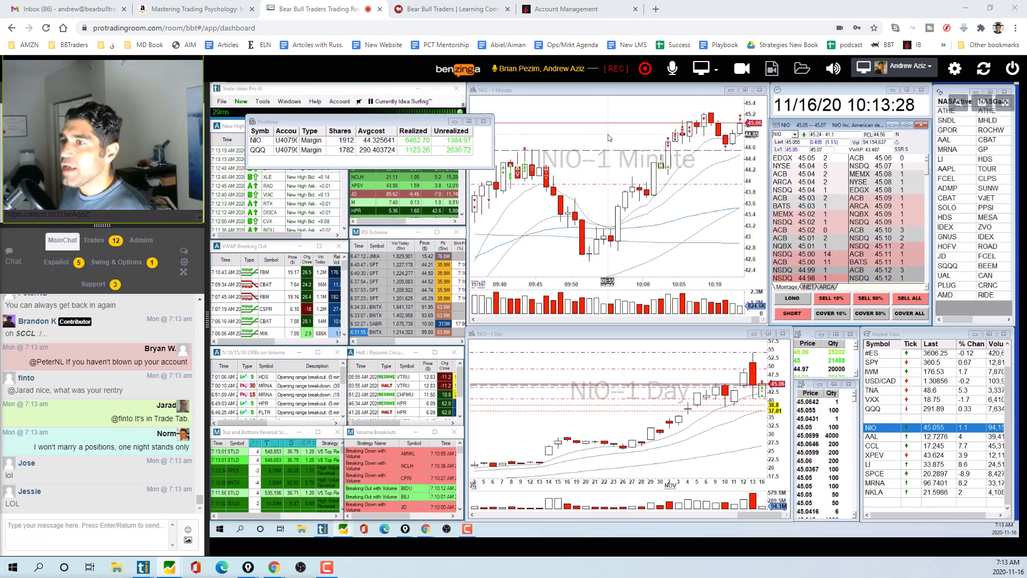
left_click_drag(211, 148, 393, 174)
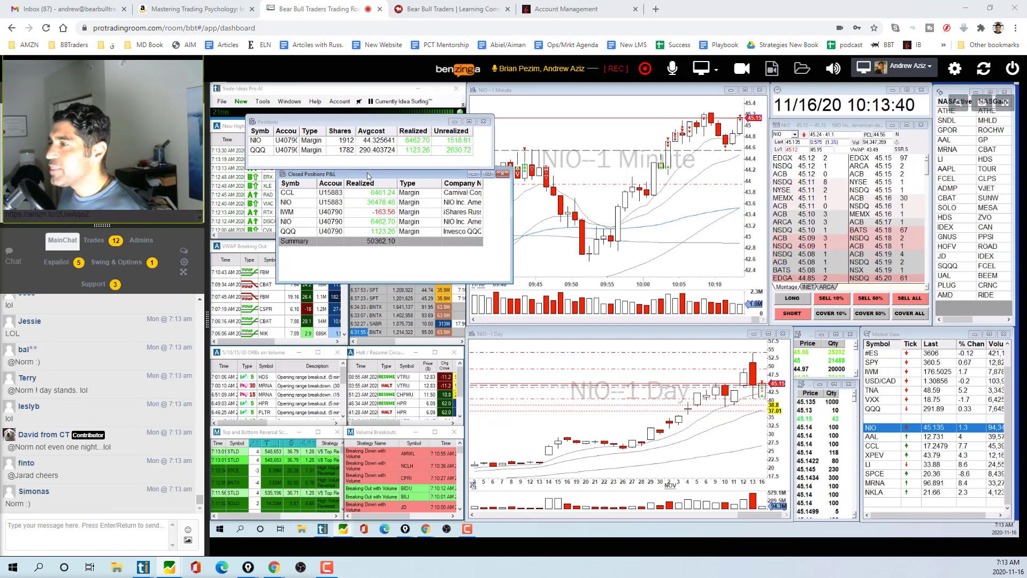
Move the Closed Positions P&L window off screen and rescale the NIO charts.
left_click_drag(368, 175, 210, 198)
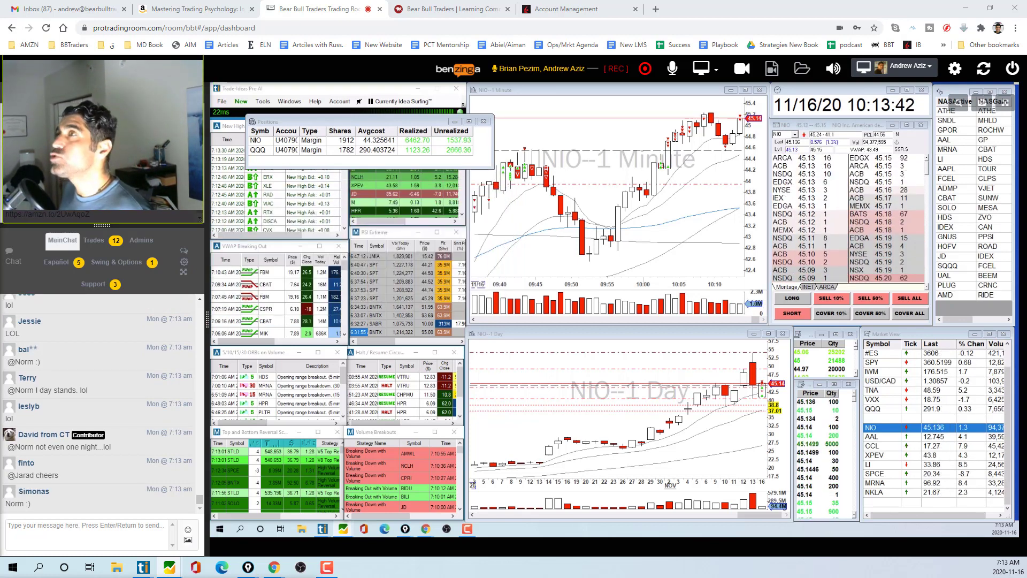
scroll(629, 149, "down", 1)
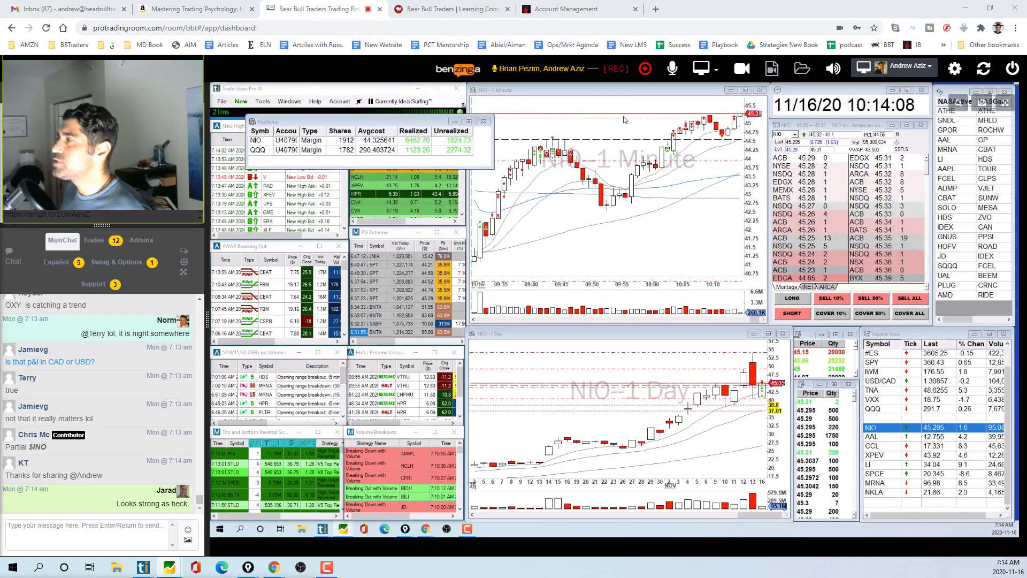
scroll(626, 123, "down", 2)
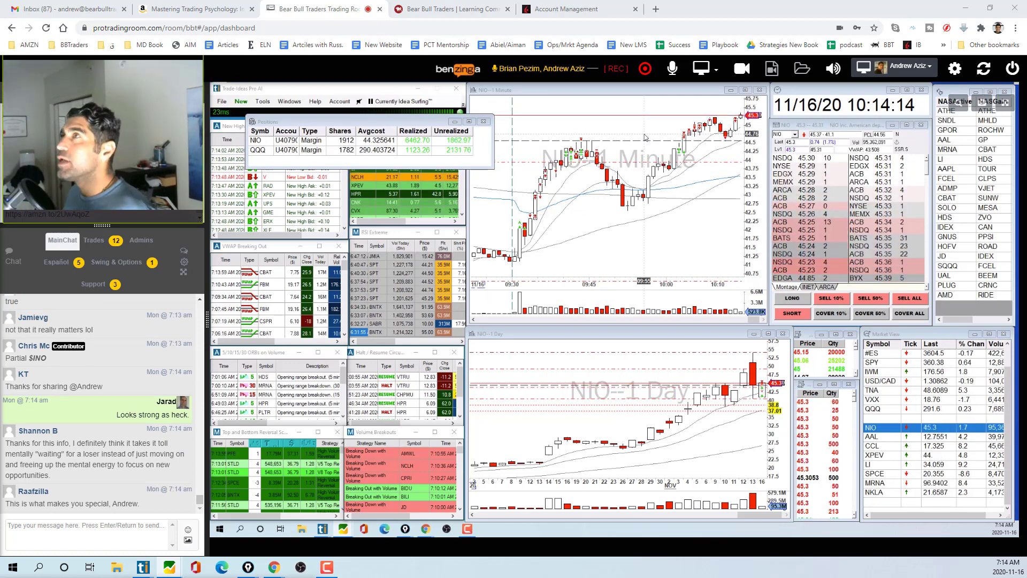
scroll(642, 139, "down", 1)
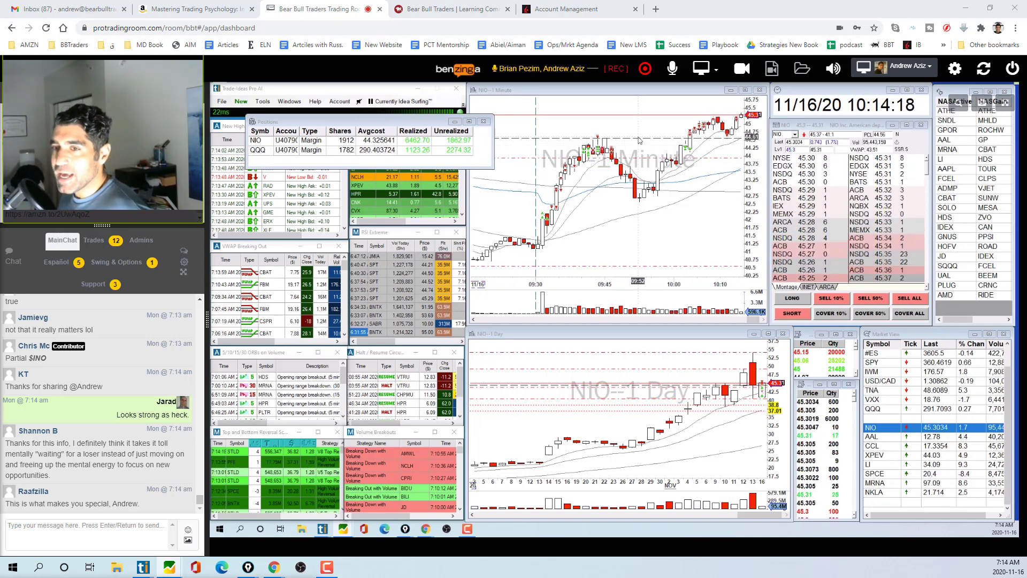
scroll(661, 374, "up", 1)
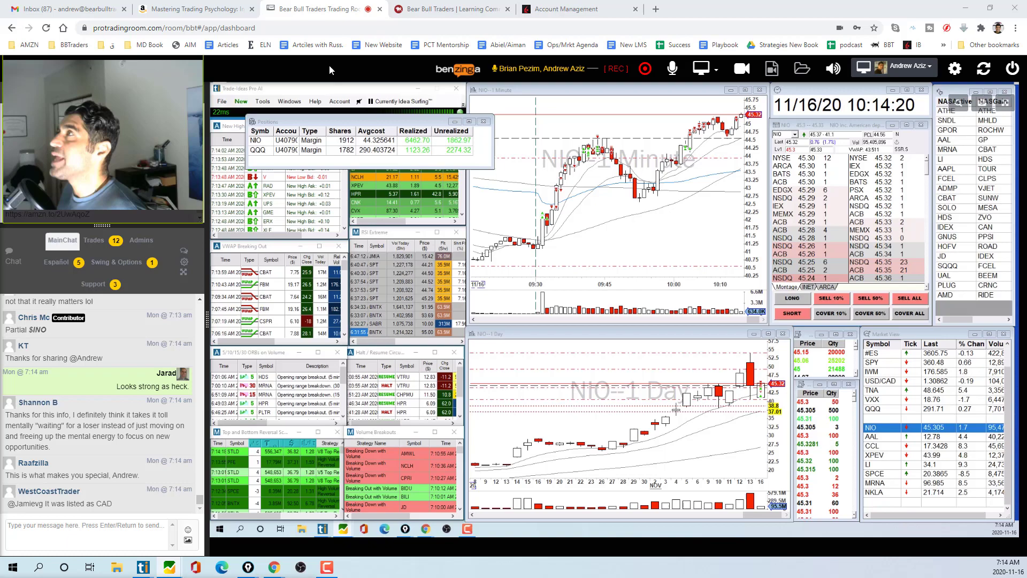
Show the Mastering Trading Psychology paperback listing on the shared monitor, then close it.
left_click(192, 9)
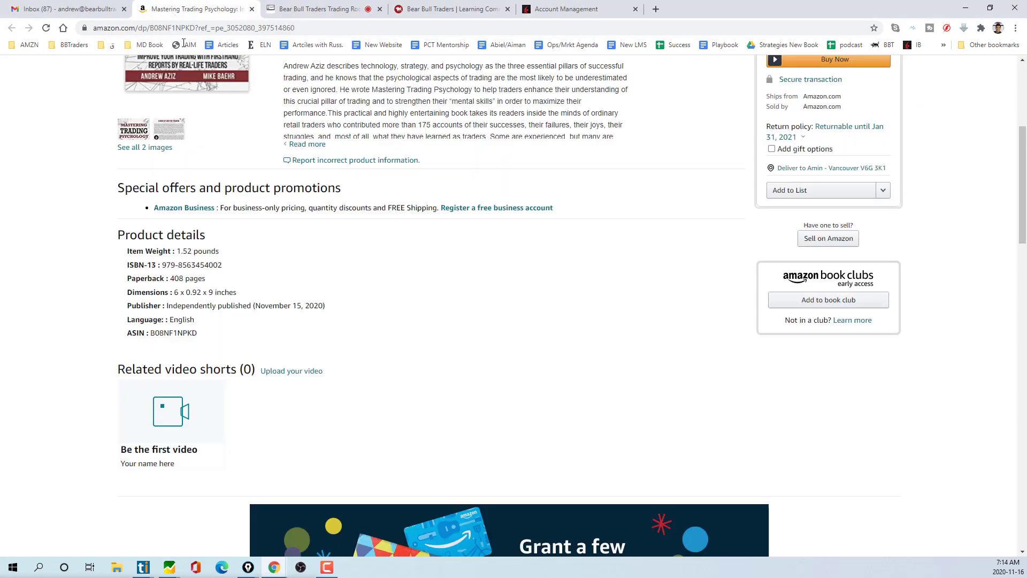
left_click_drag(184, 42, 1, 75)
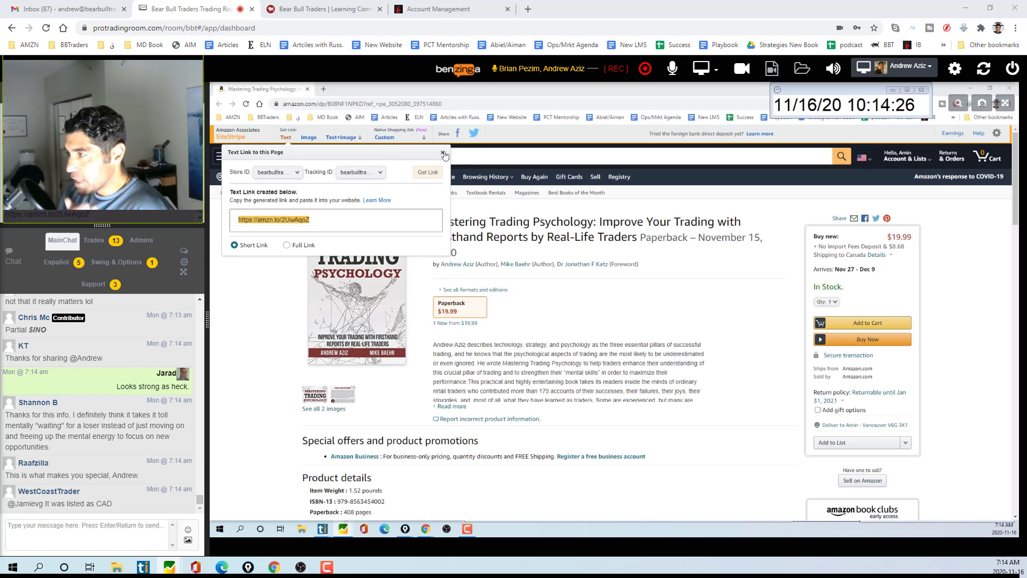
left_click(442, 153)
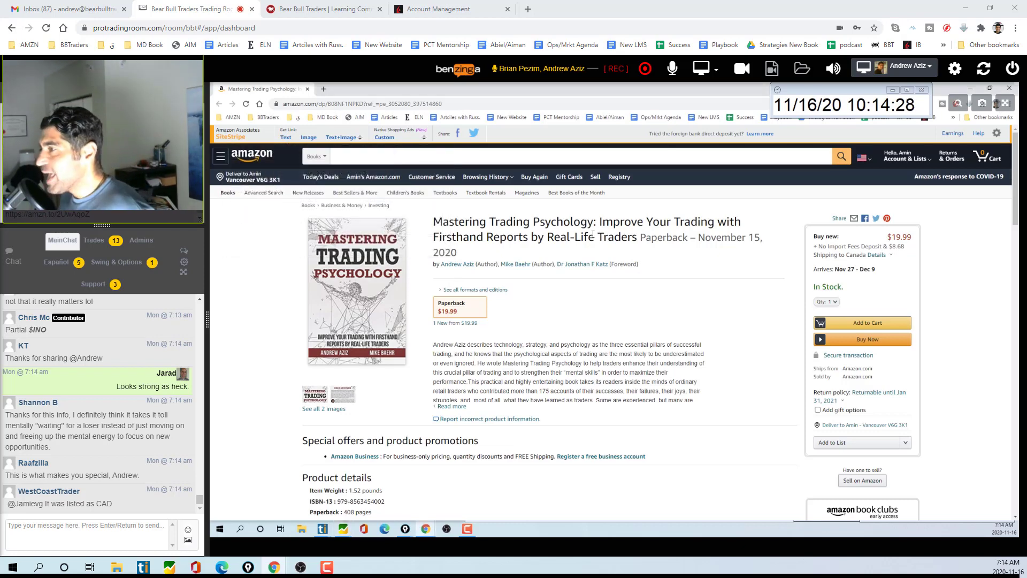
scroll(561, 268, "down", 1)
scroll(528, 297, "up", 1)
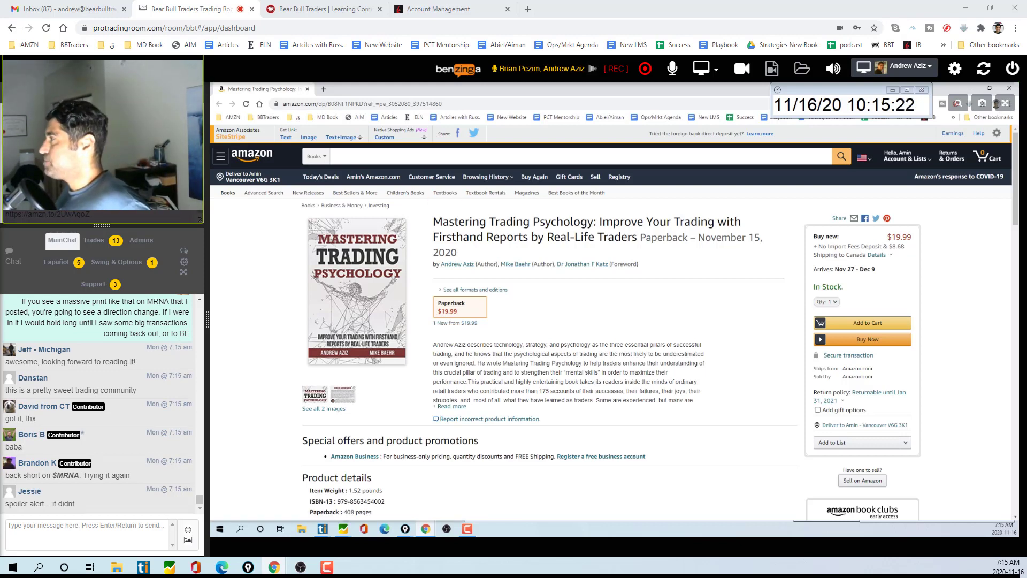
left_click(1006, 91)
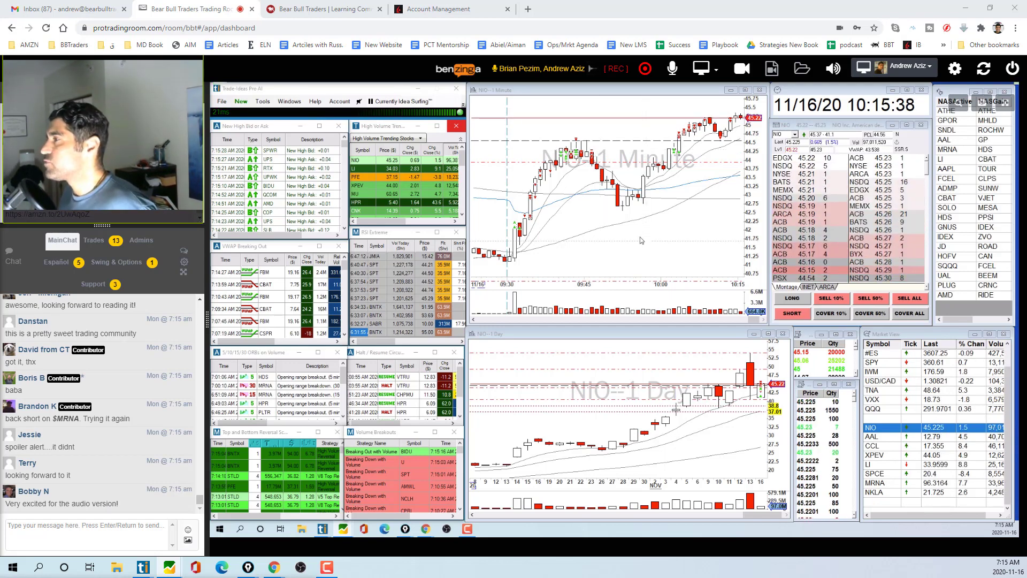
scroll(593, 150, "up", 2)
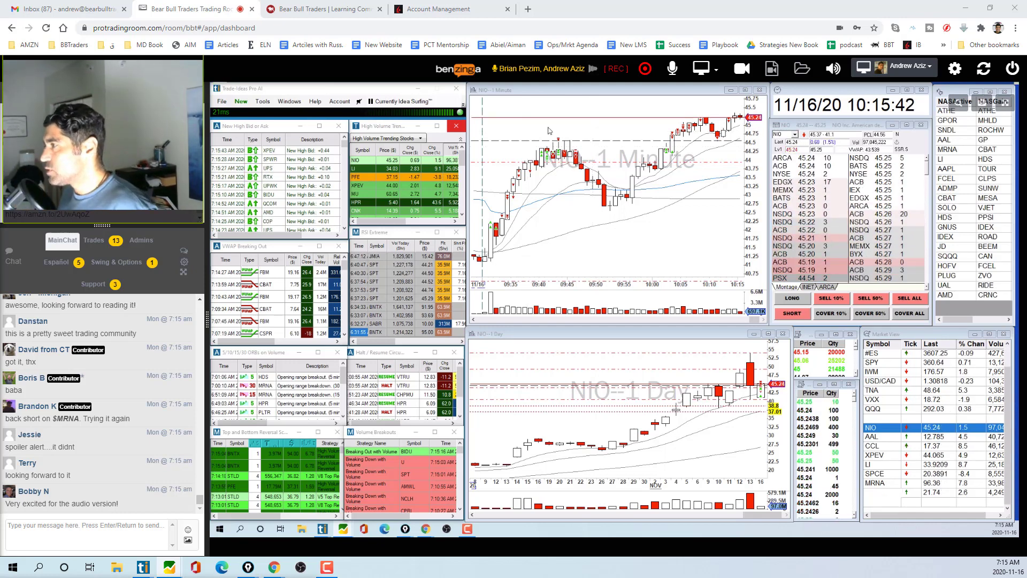
scroll(559, 128, "down", 1)
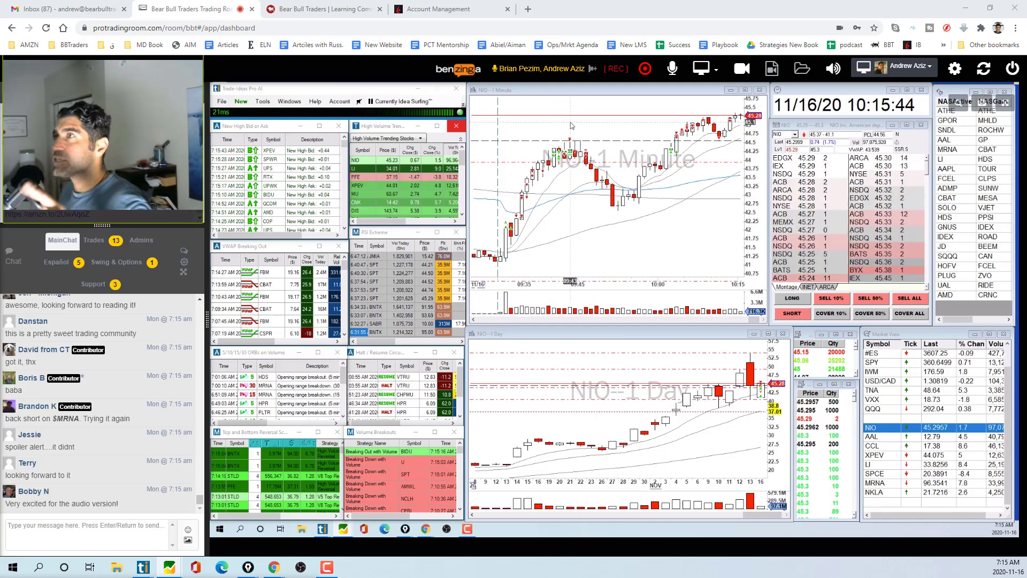